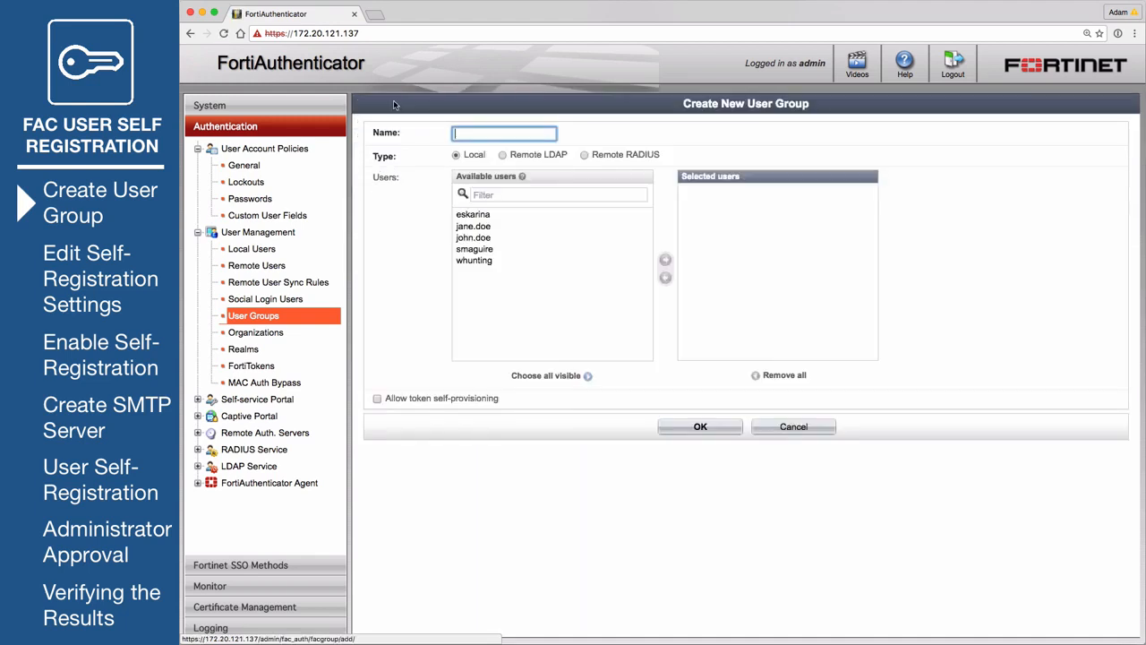
- Name the new local user group self_reg_users and save it
text(self_)
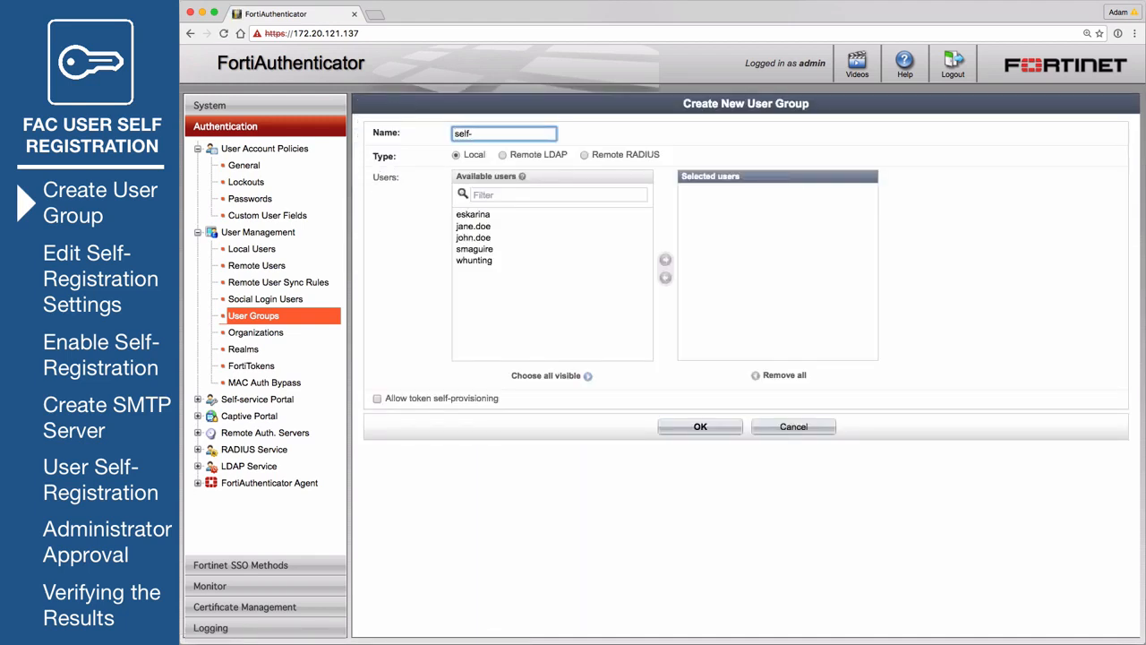
text(reg_users)
click(682, 426)
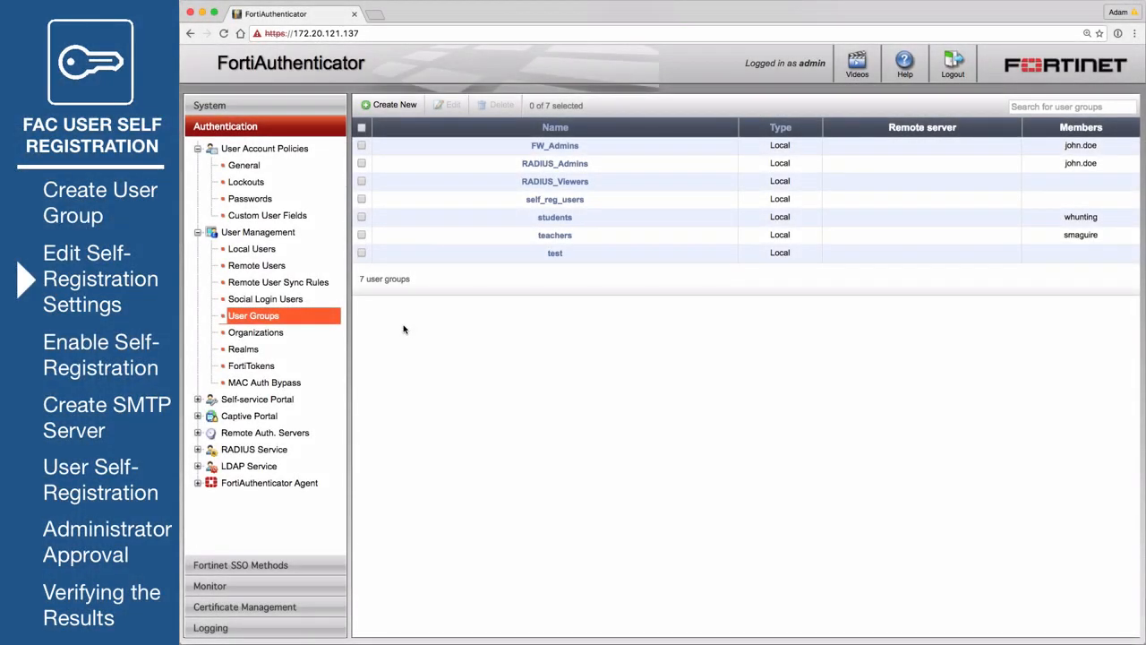
- Set the portal site name to 'Fortinet Self-service portal' and email signature to 'Thank you!'
click(282, 400)
click(246, 416)
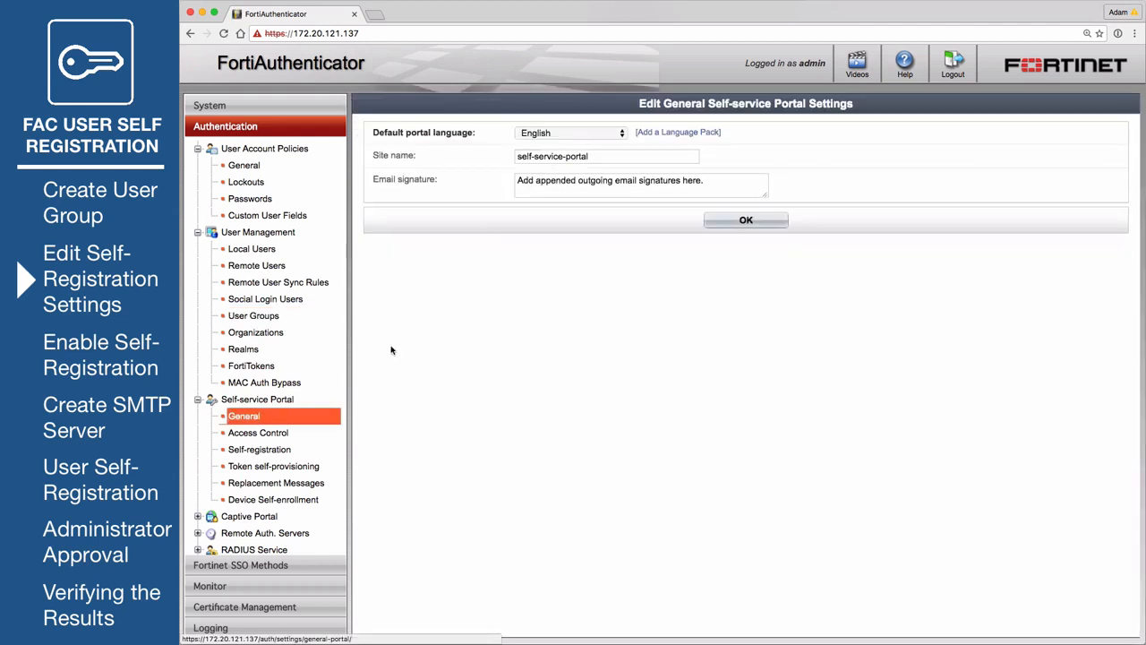
triple_click(597, 159)
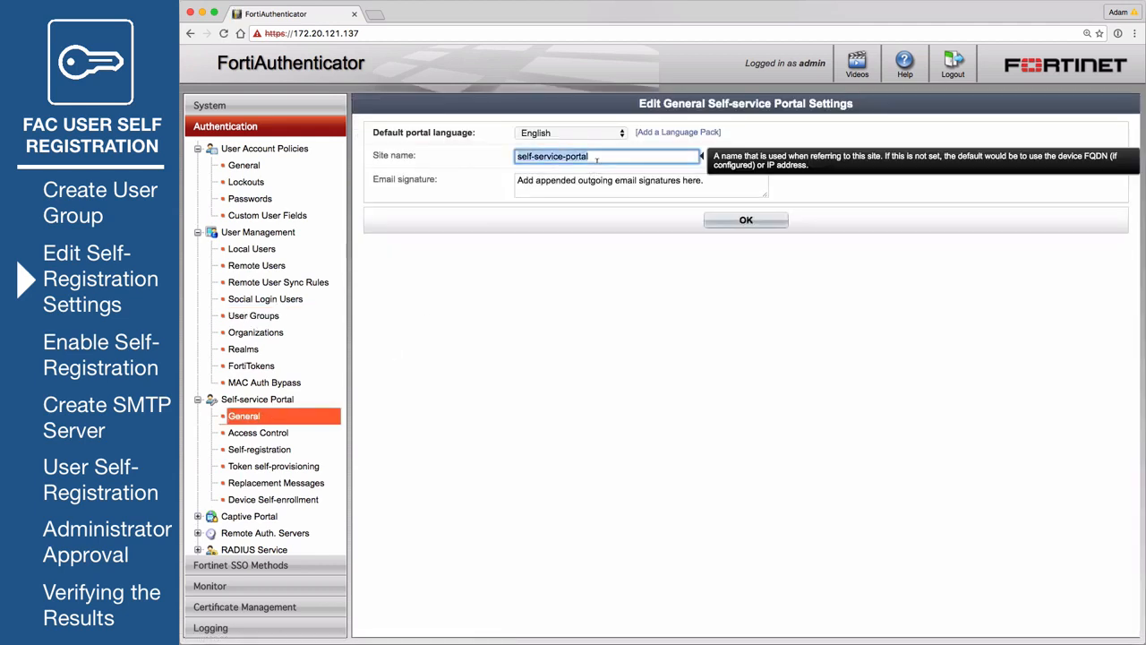
key(BackSpace)
text(Fortinet Self-service)
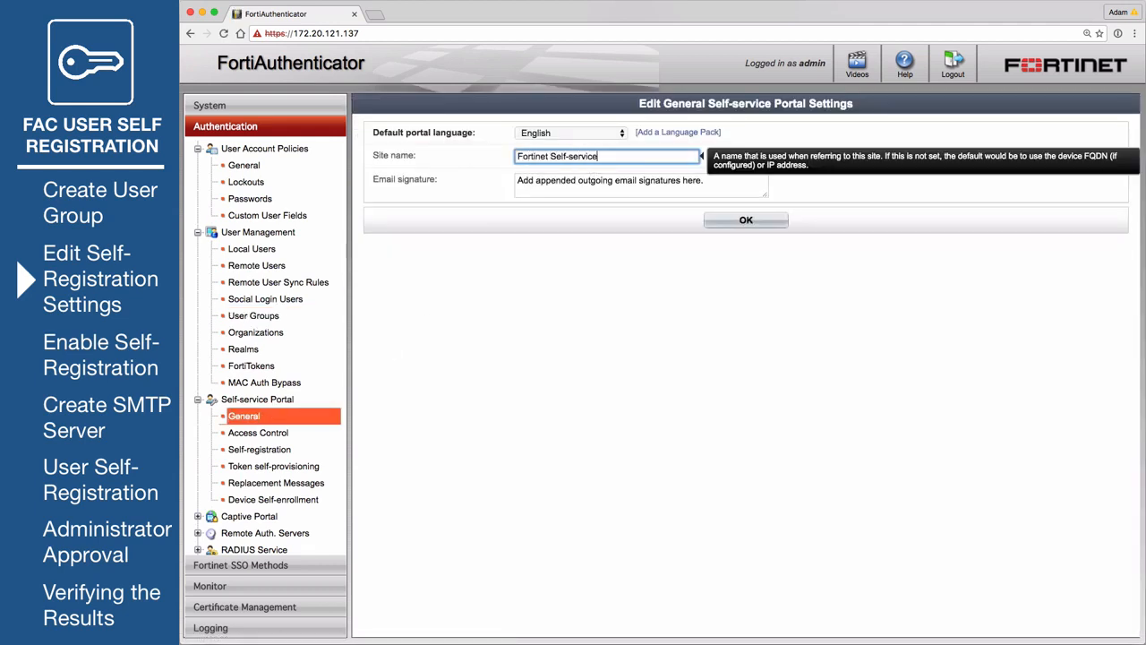
click(684, 180)
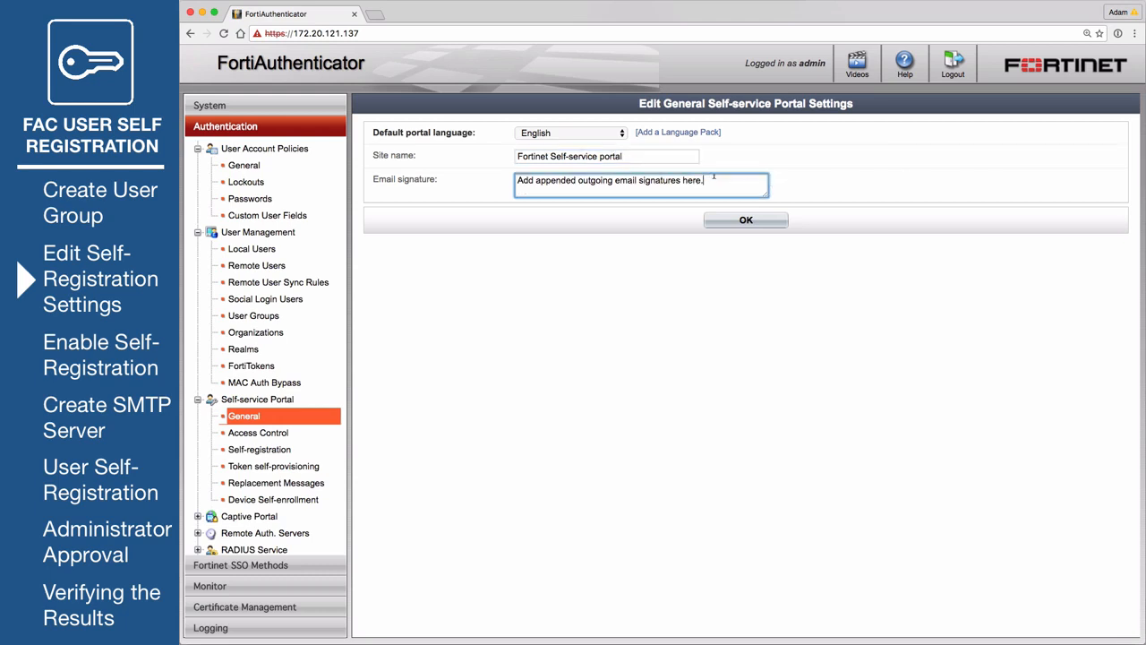
text(Thank you!)
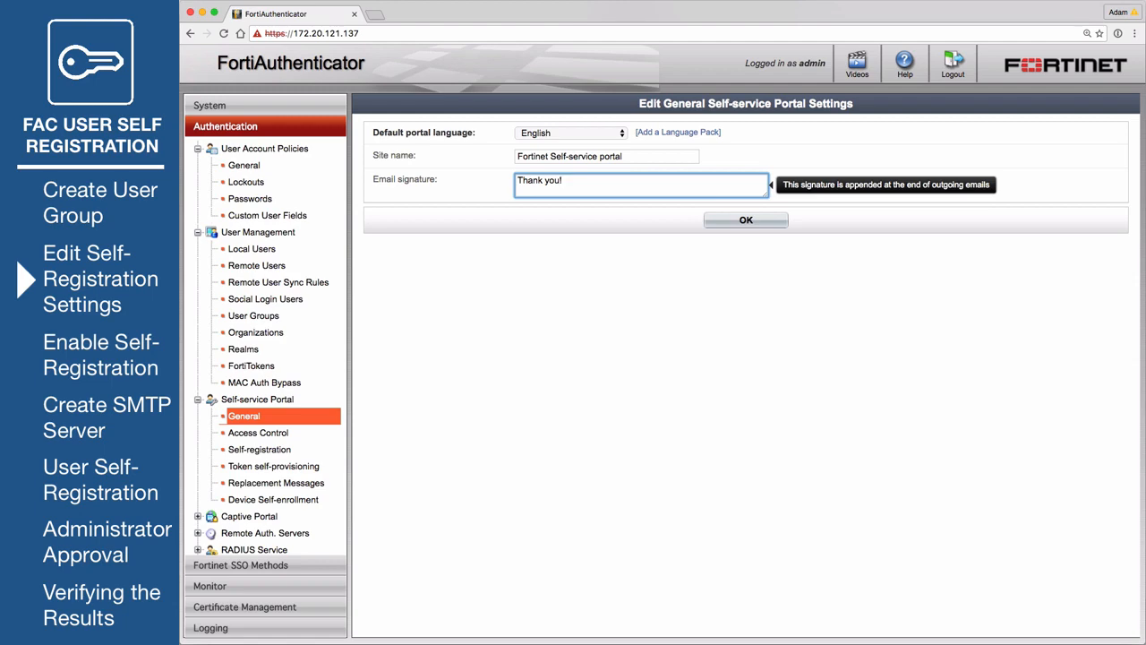
click(759, 222)
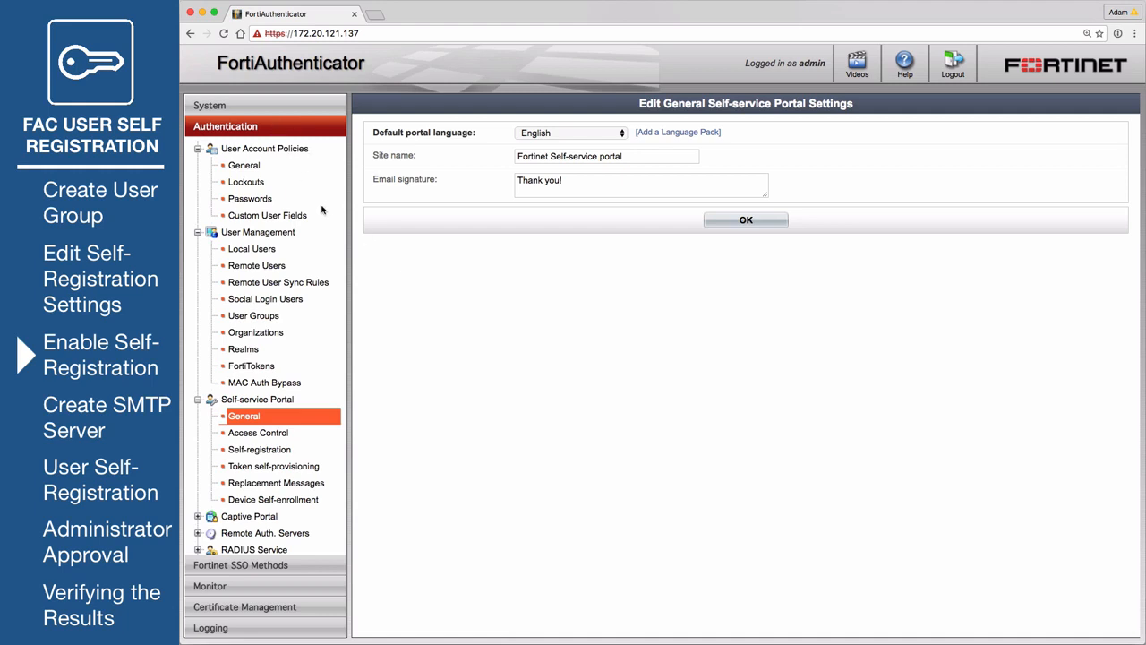
- Enable self-registration requiring administrator approval, sent to a freeform administrator email address
click(274, 450)
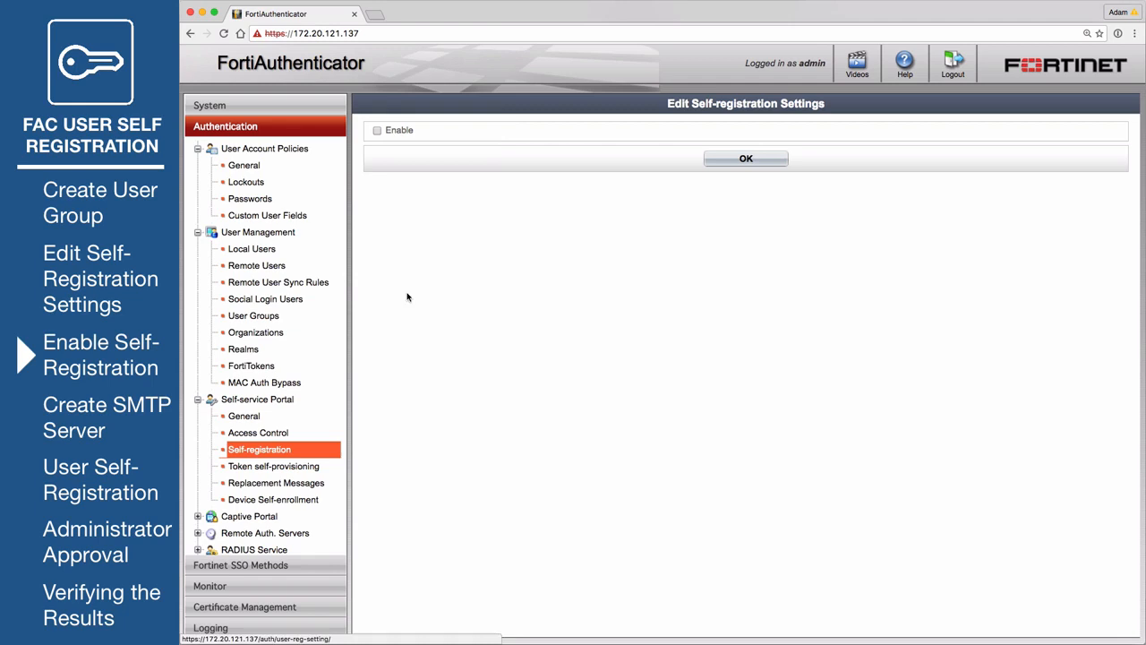
click(377, 130)
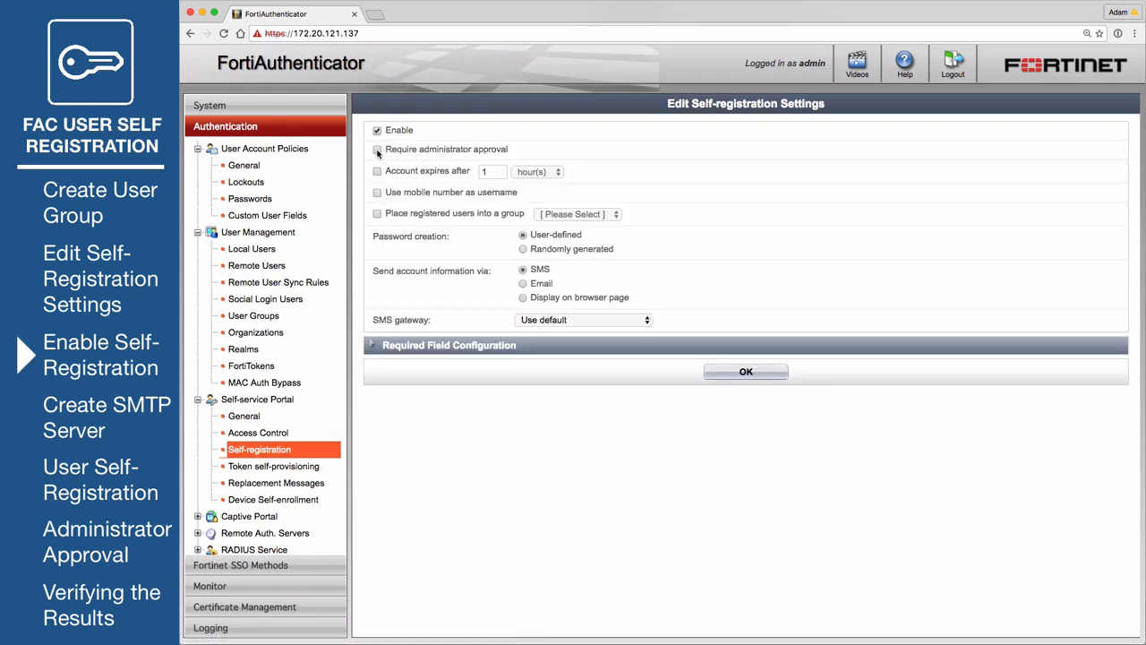
click(377, 149)
click(390, 169)
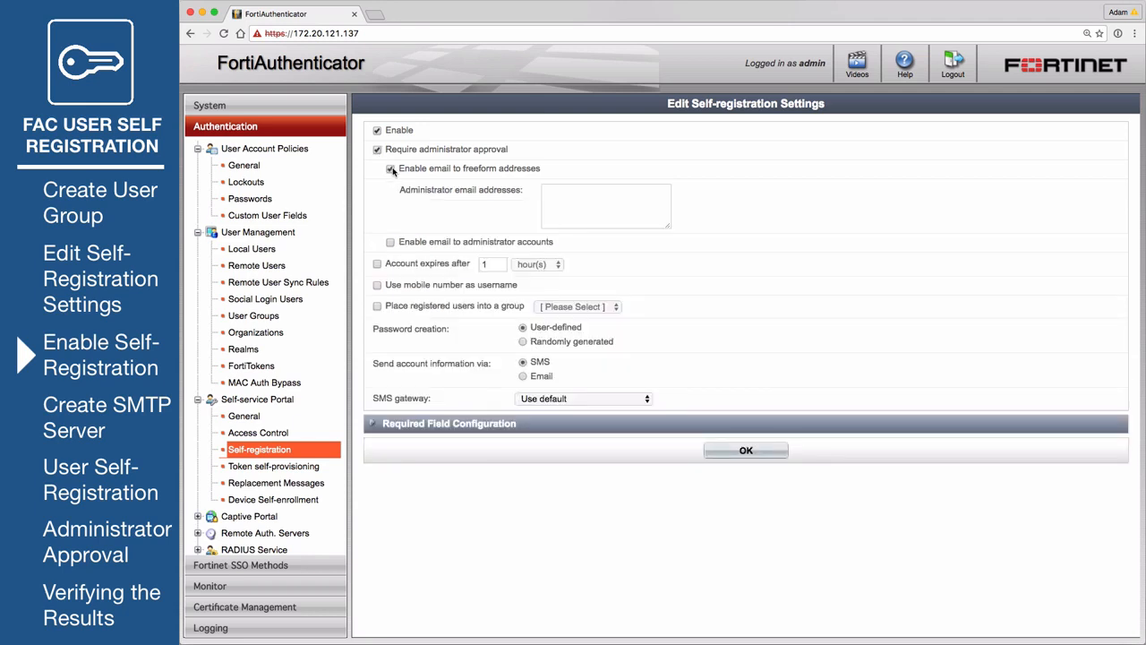
click(560, 190)
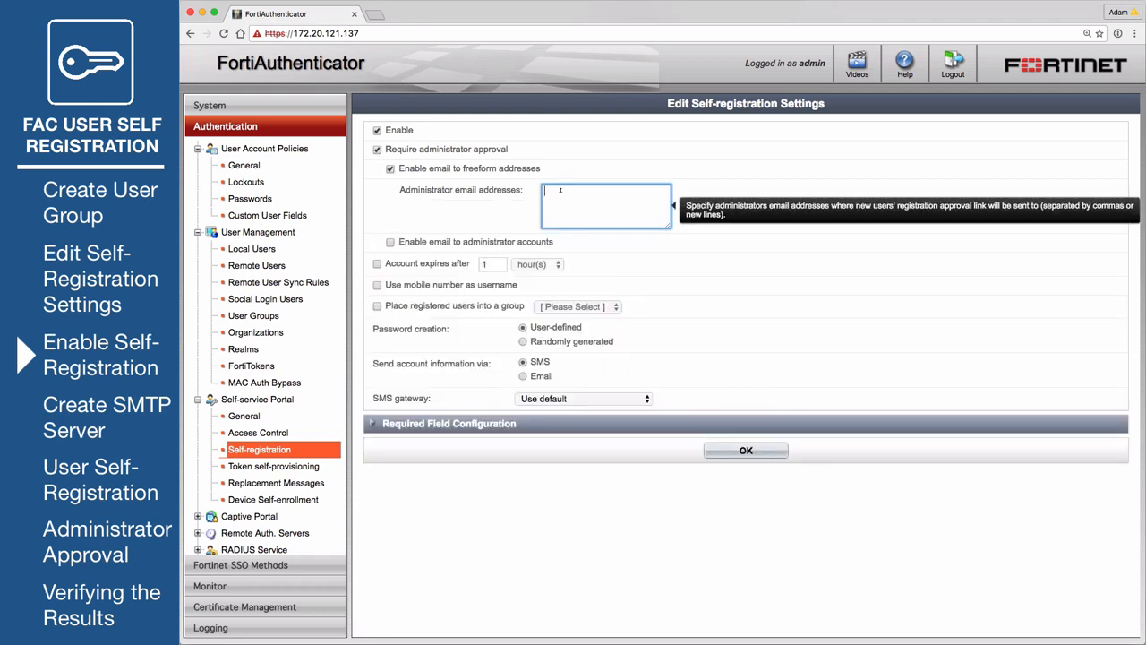
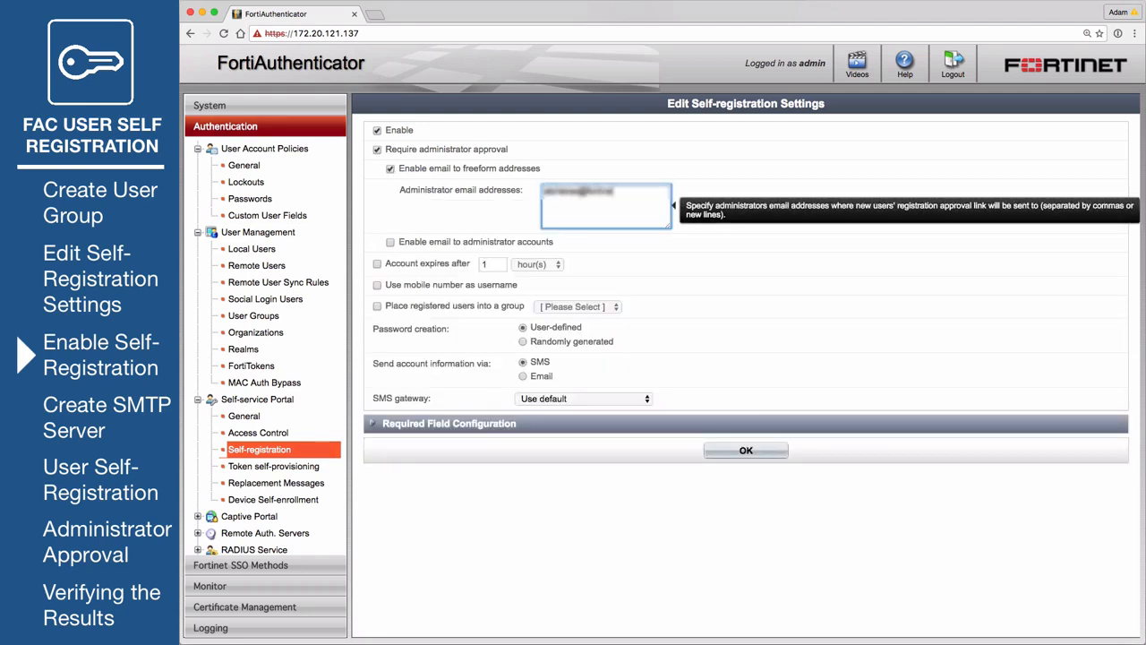
- Place registered users in the self_reg_users group and deliver account details by email
click(377, 306)
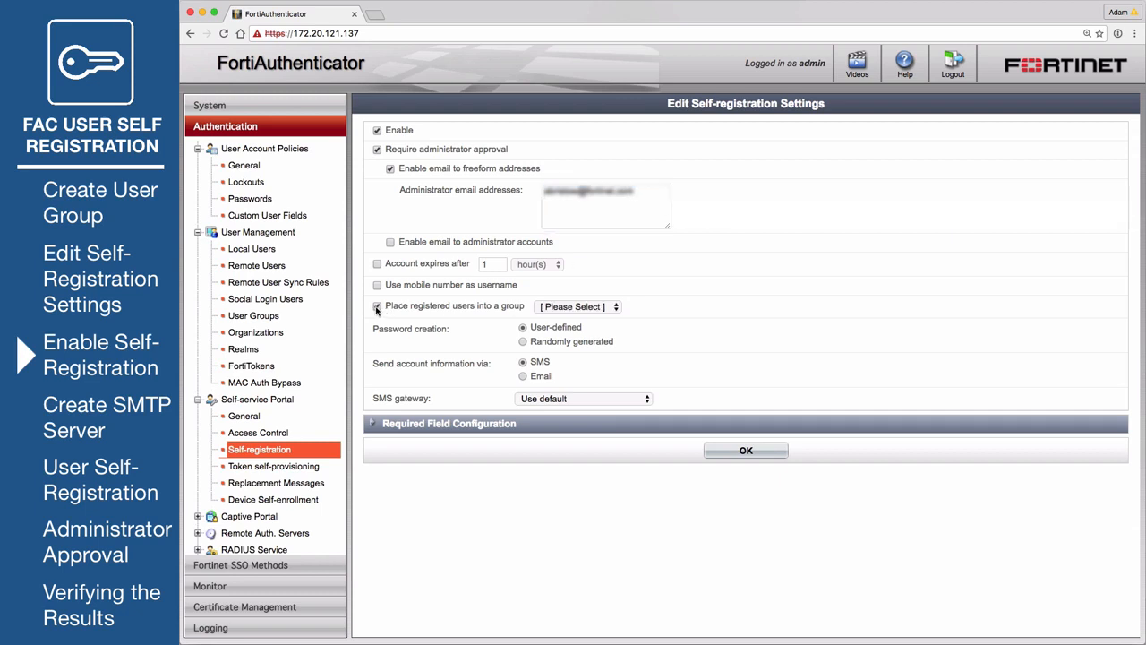
click(570, 308)
click(600, 358)
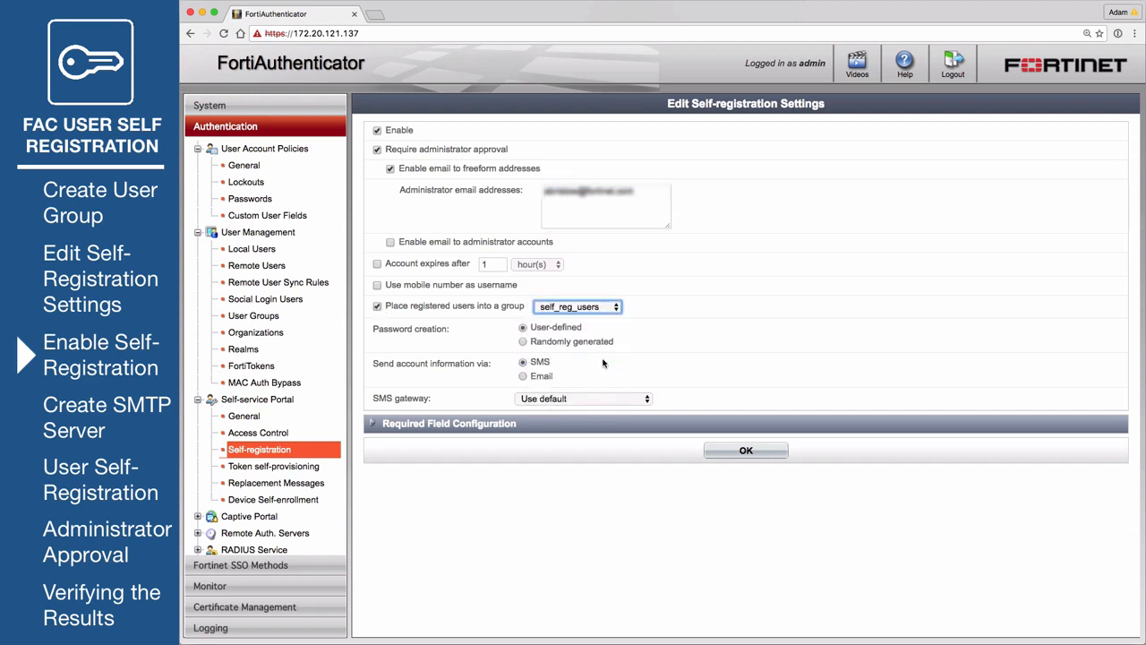
click(523, 377)
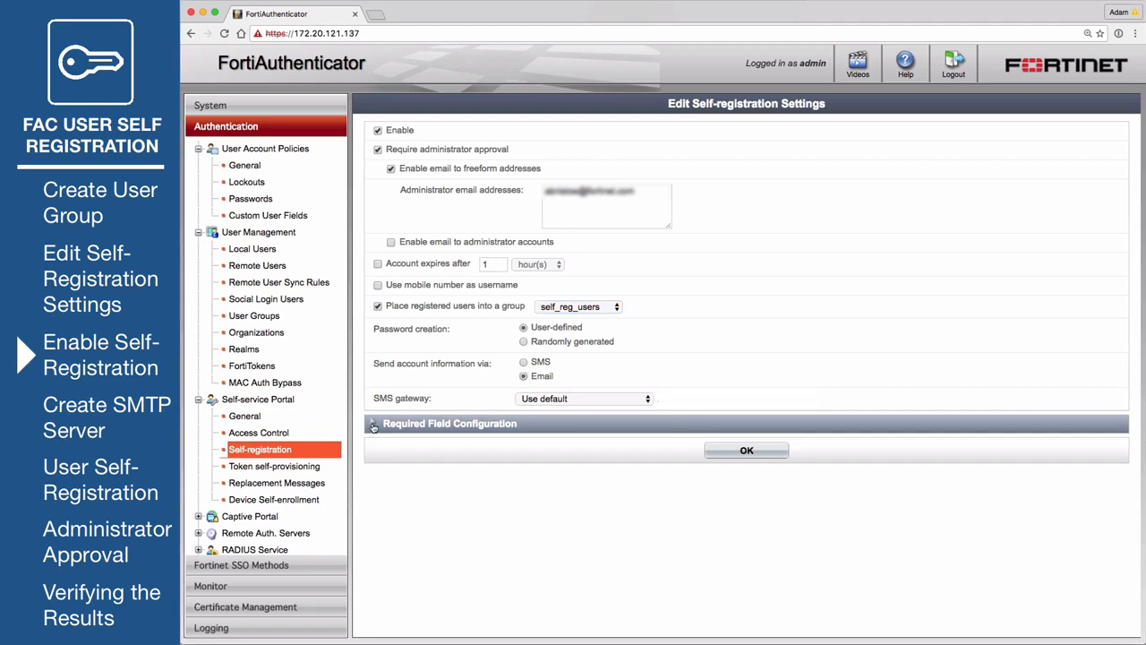
- Stop requiring Address, City, Phone and Mobile number fields, and save the settings
click(371, 428)
scroll(507, 479, down, 2)
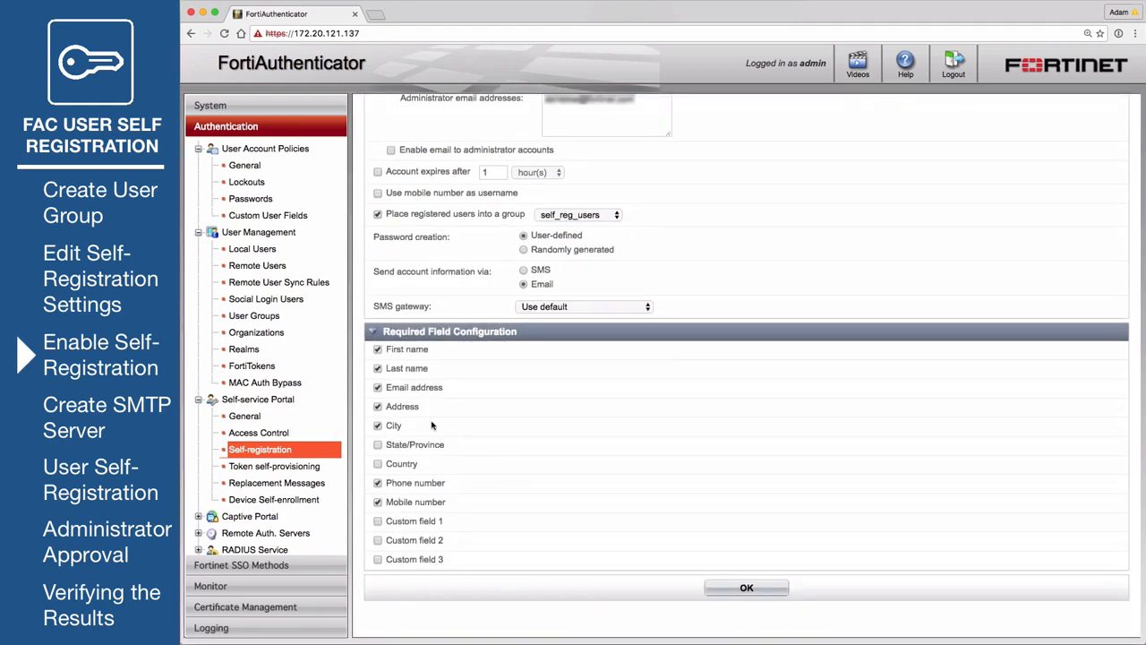
click(376, 406)
click(377, 426)
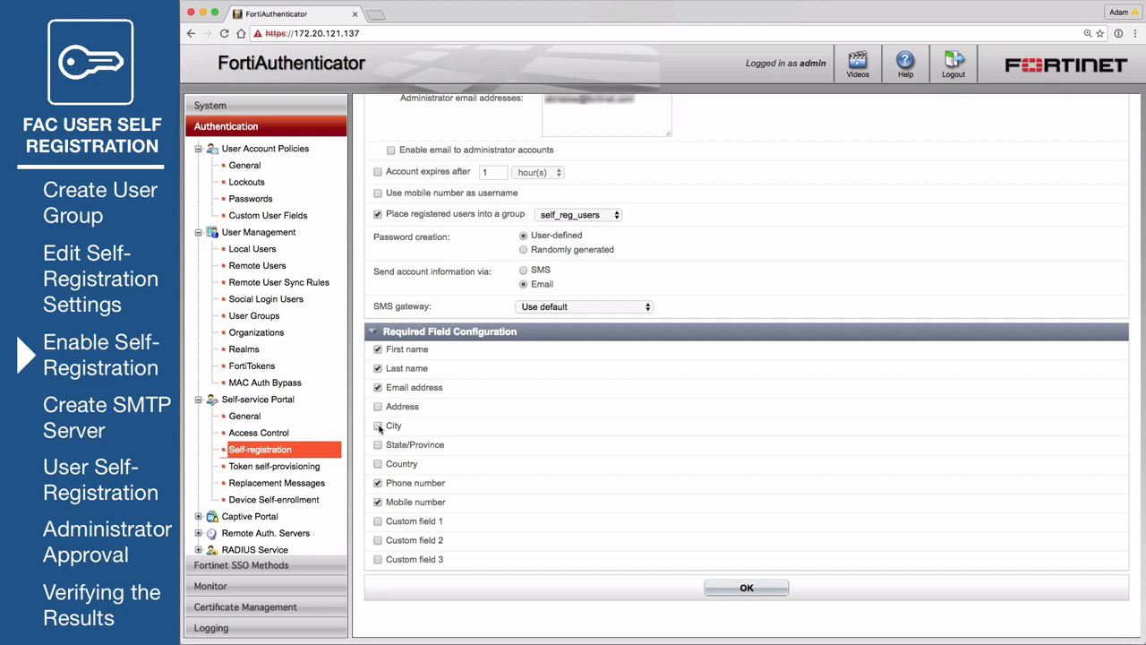
click(377, 482)
click(377, 502)
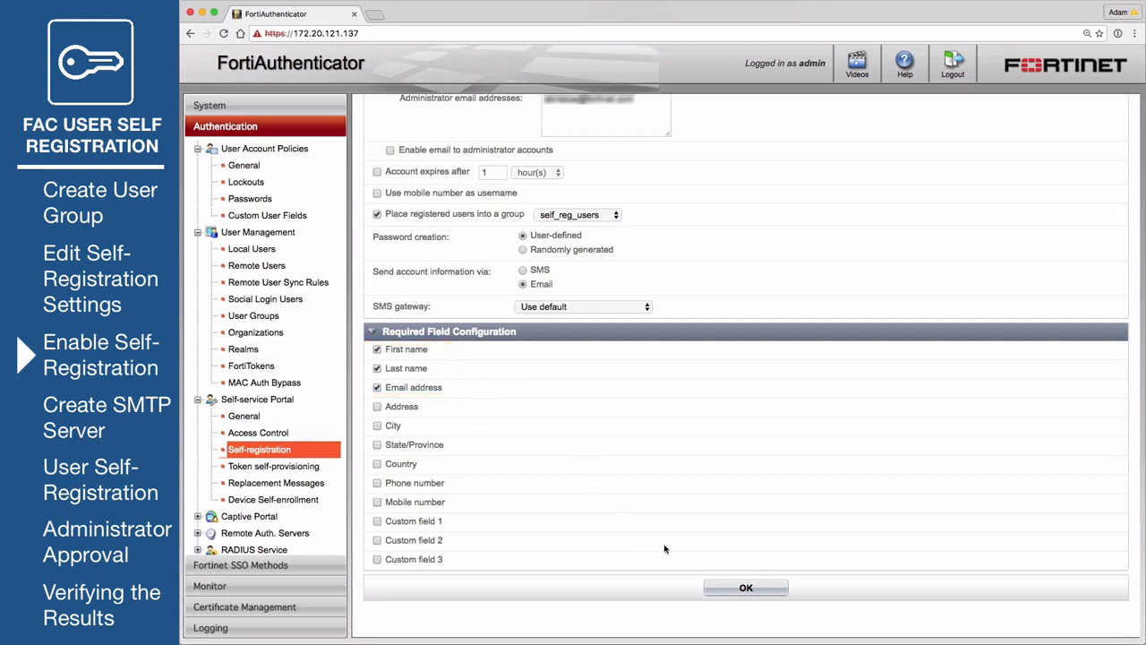
click(727, 587)
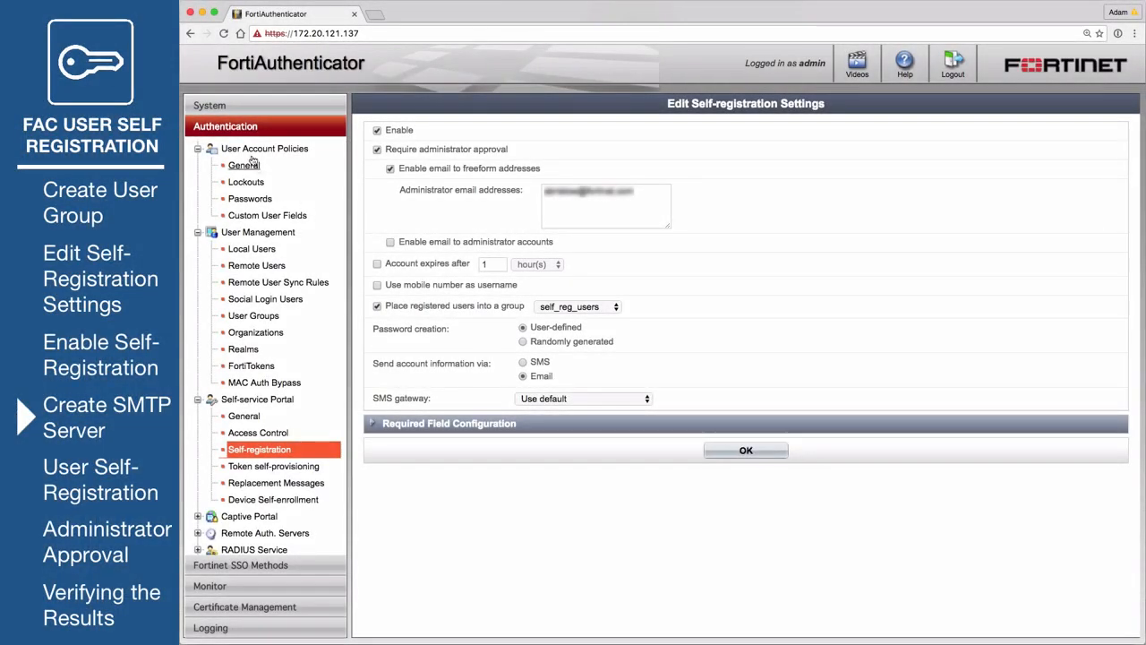
- Start a new SMTP server named new-server at 172.20.121.137 with a sender email address
click(228, 107)
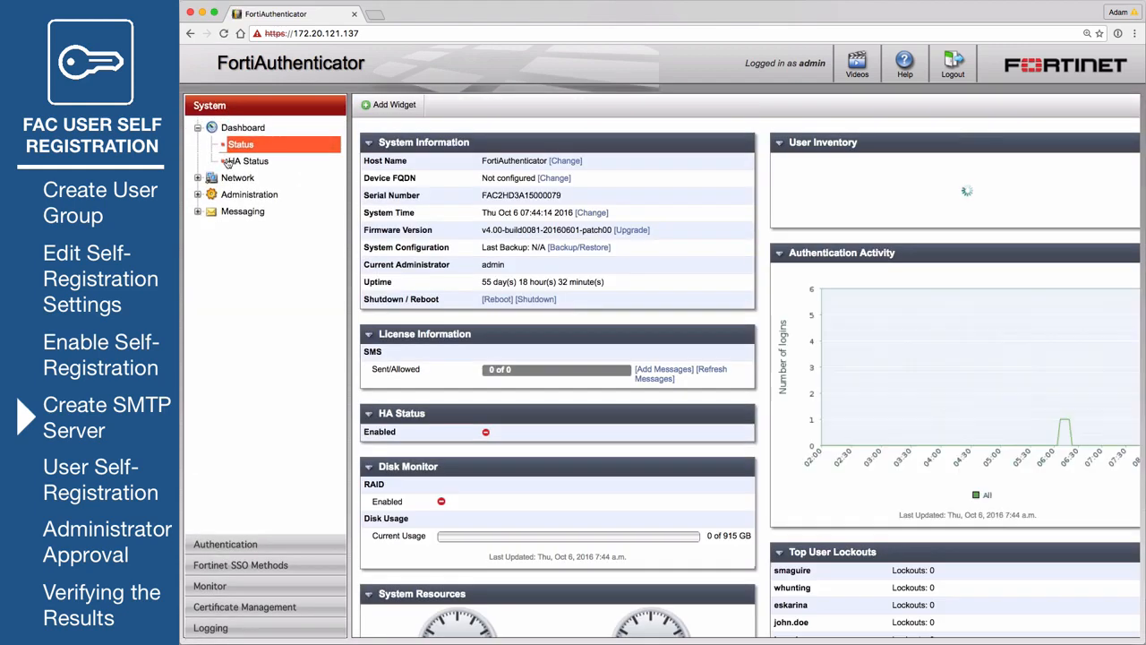
click(251, 214)
click(251, 229)
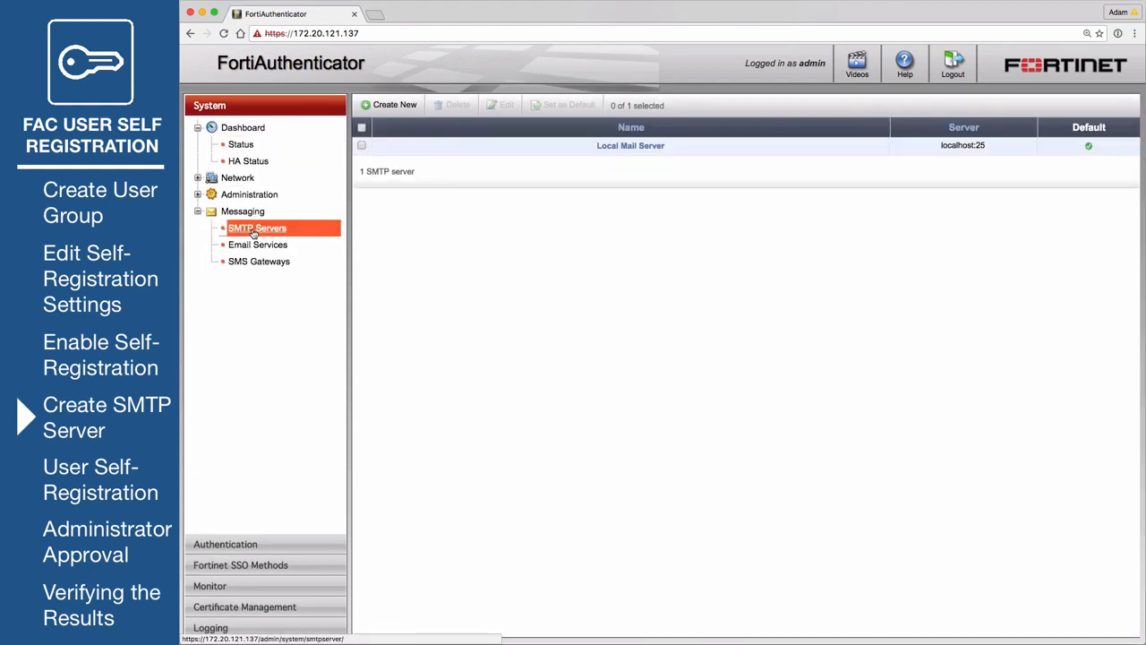
click(392, 103)
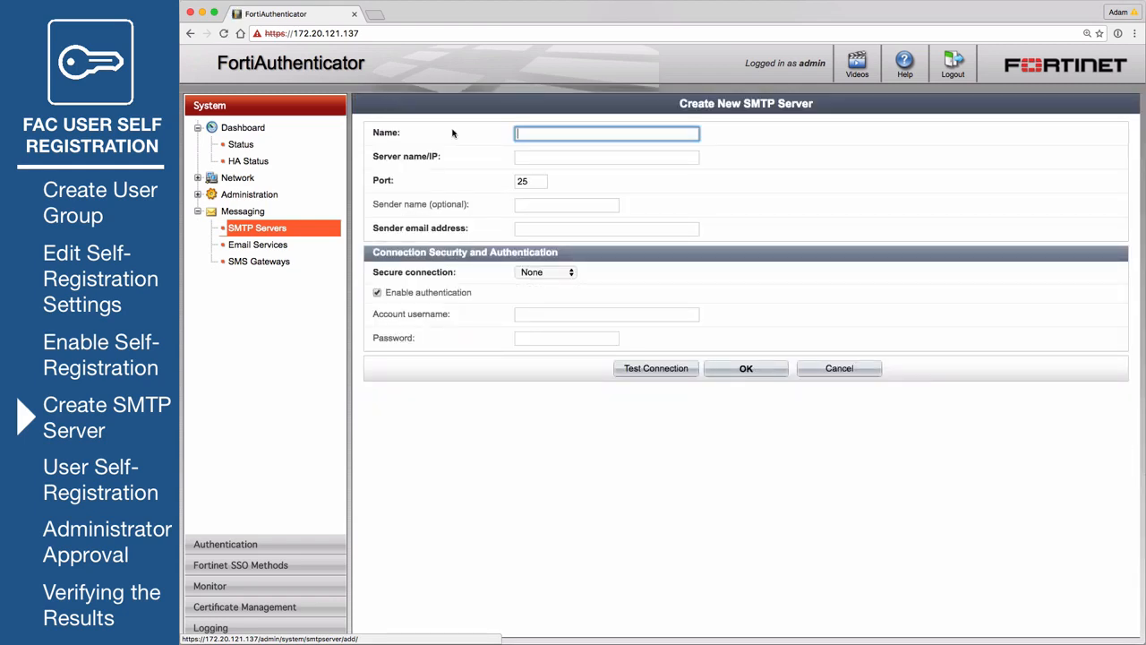
text(new-server)
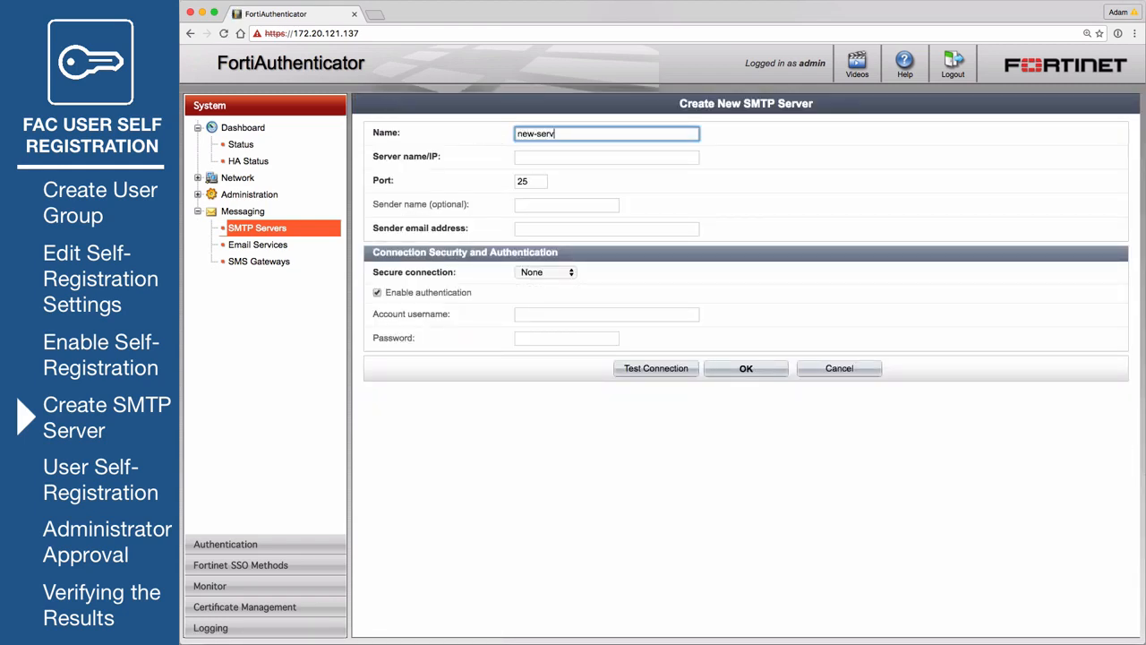
click(567, 157)
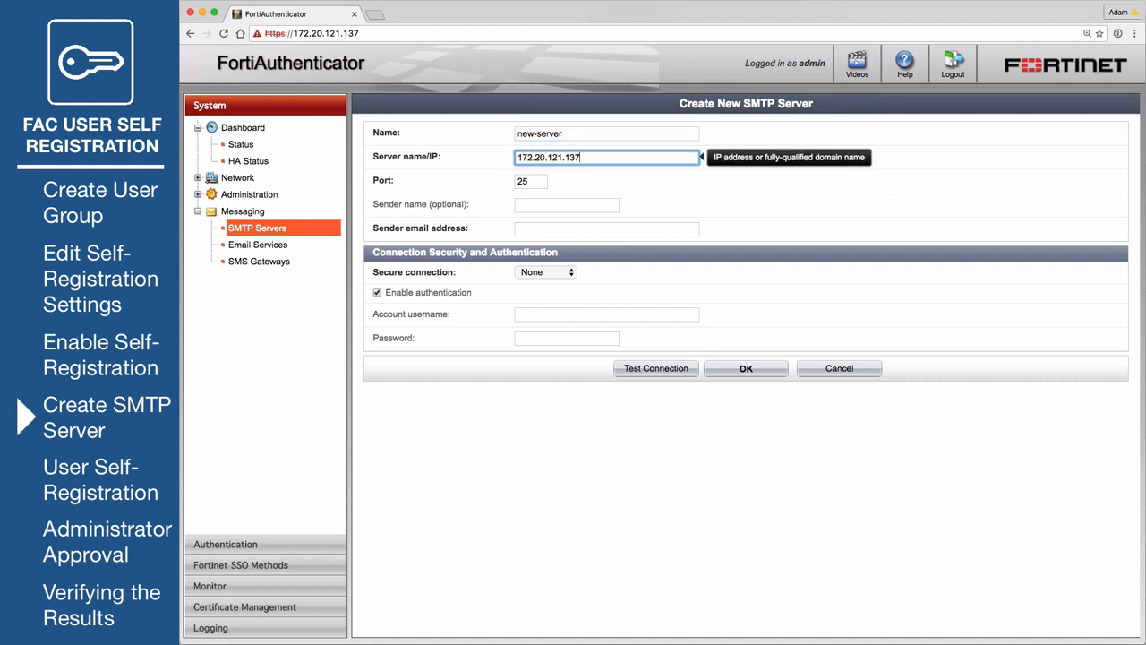
click(553, 238)
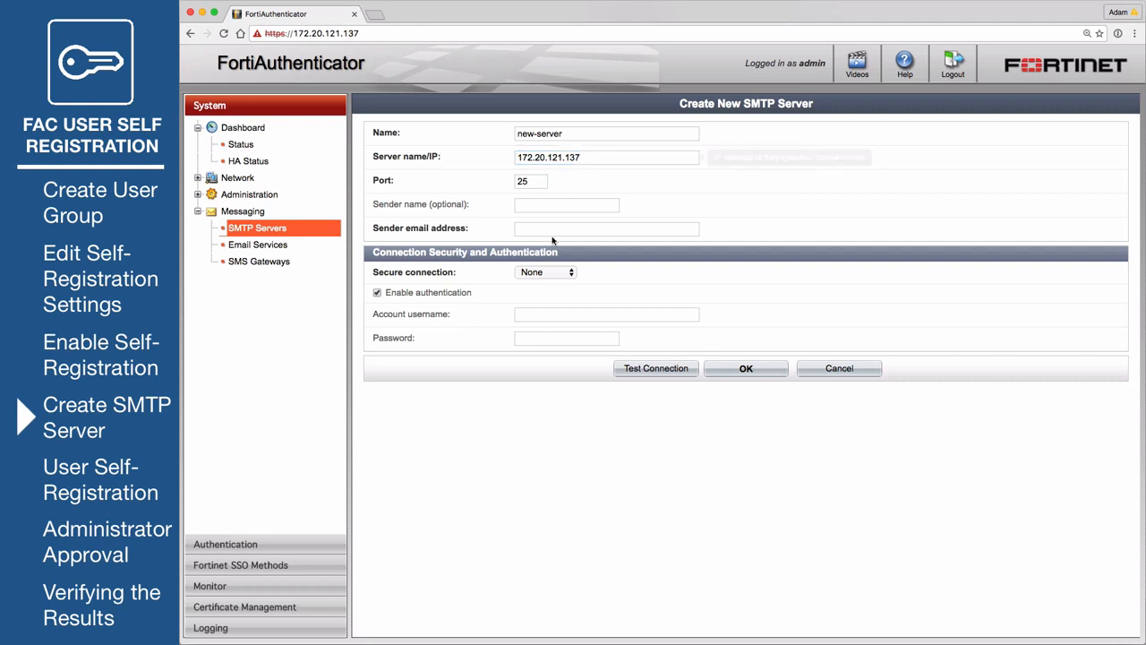
click(553, 230)
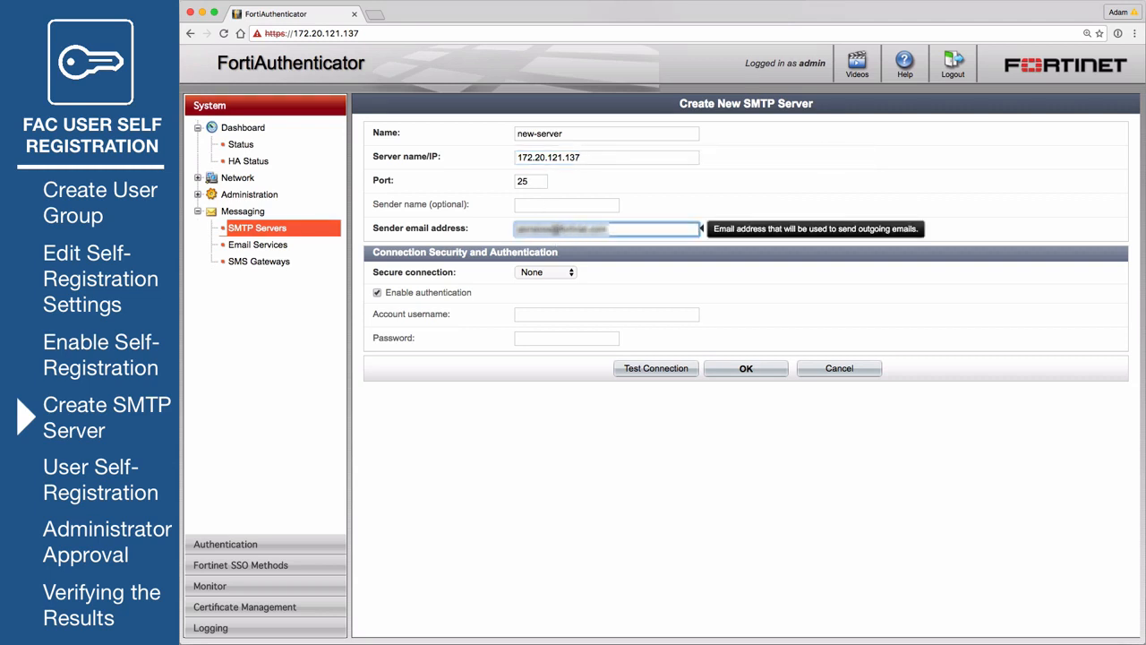
- Add the administrator account credentials, save, and set new-server as the default mail server
click(538, 314)
text(administ)
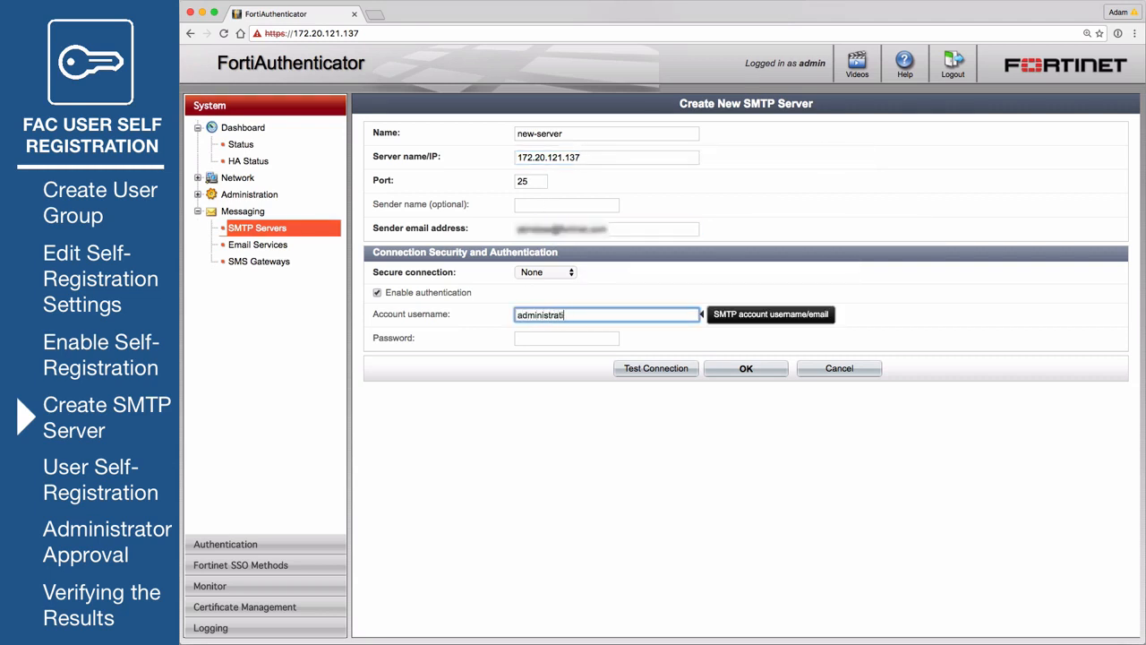
text(rator)
key(Tab)
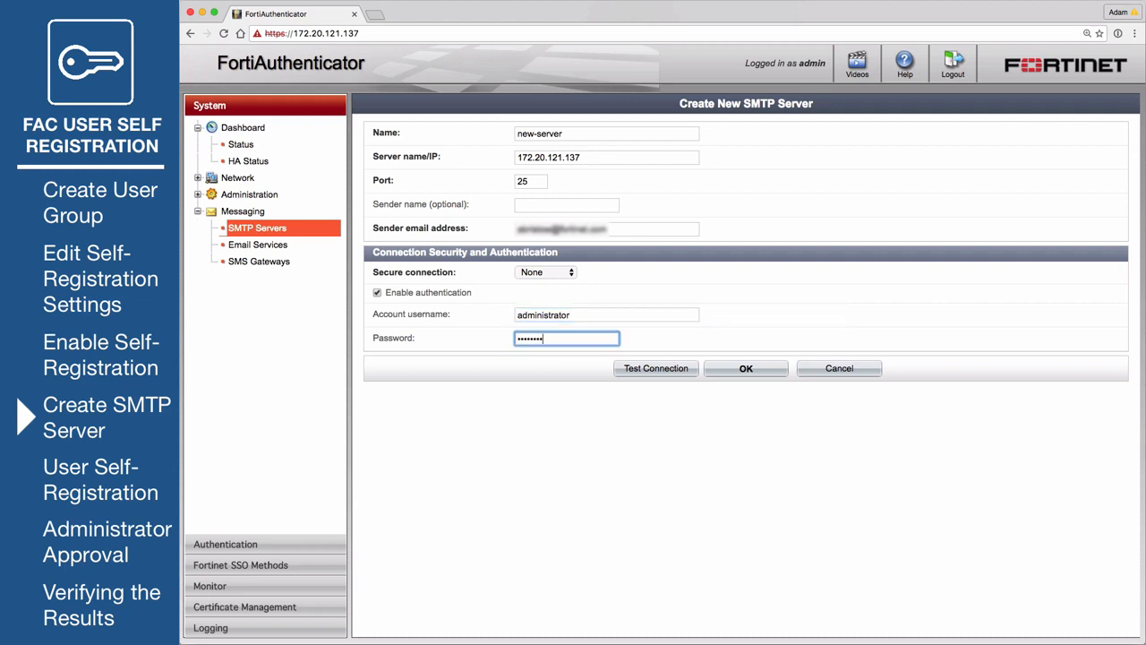
click(730, 375)
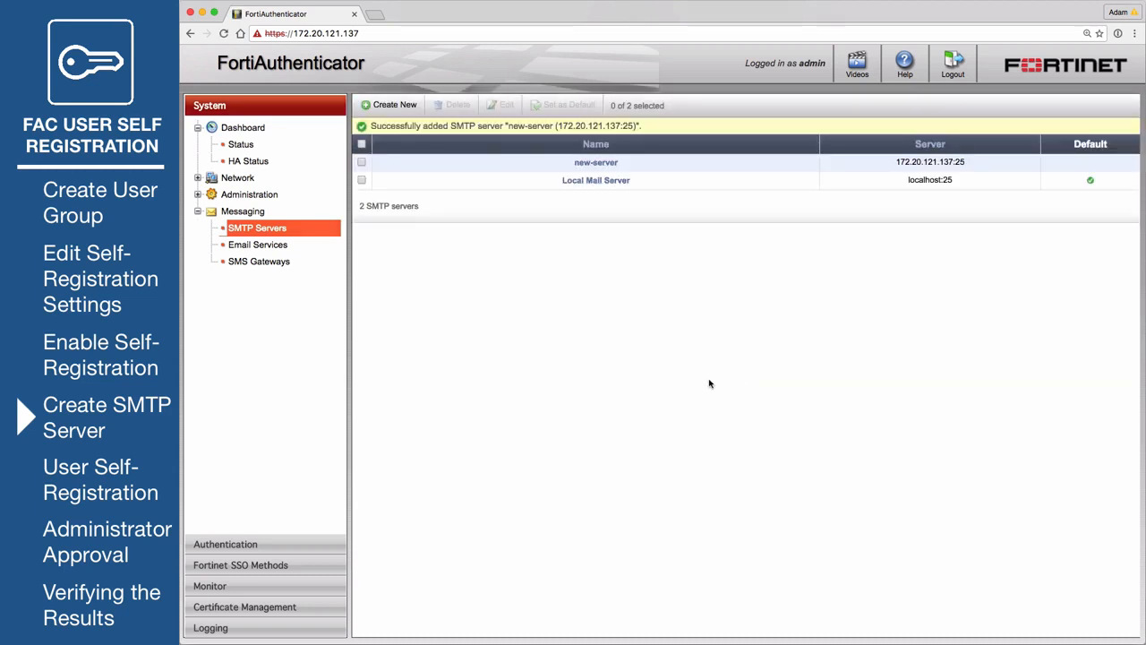
click(362, 164)
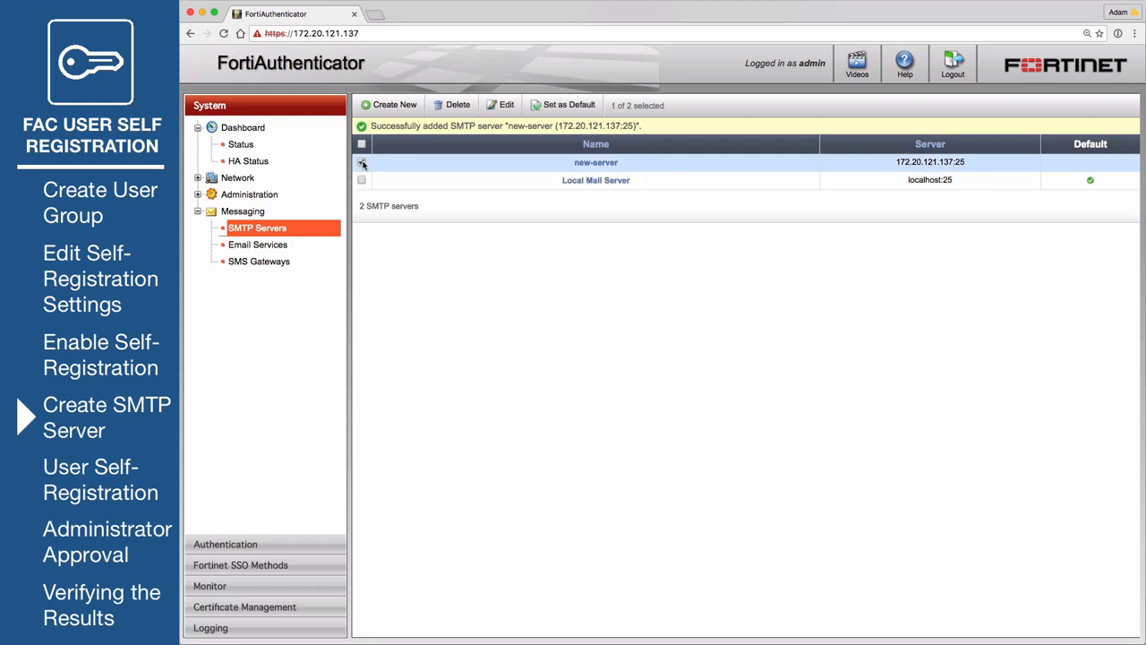
click(575, 108)
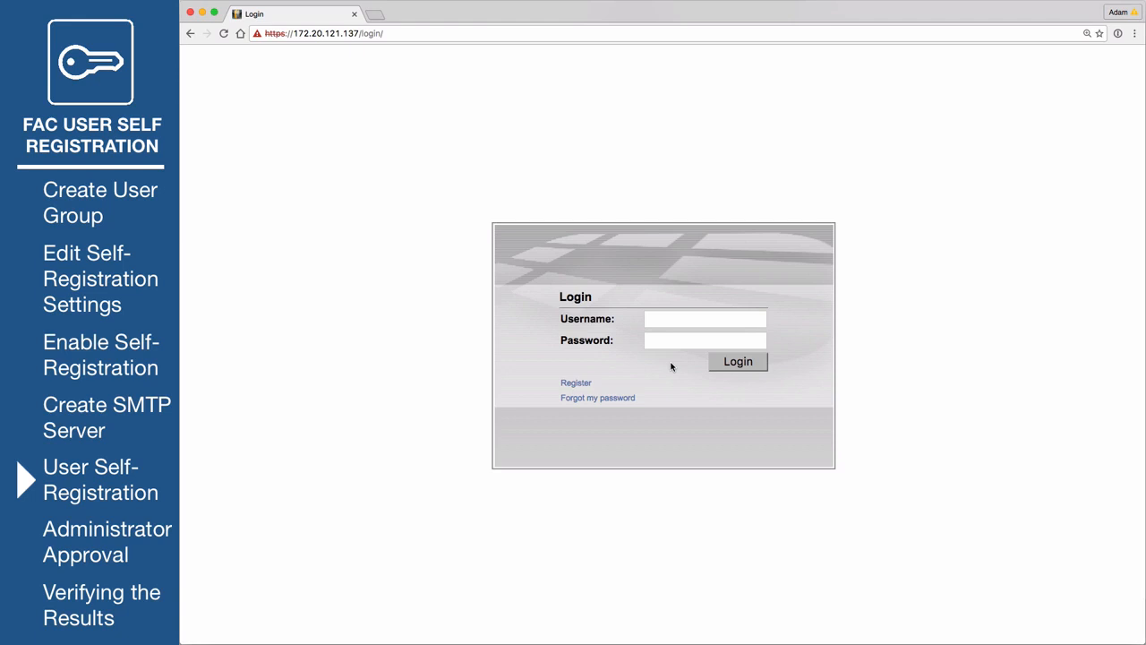
- On the registration form, enter a new username and its password twice
click(584, 385)
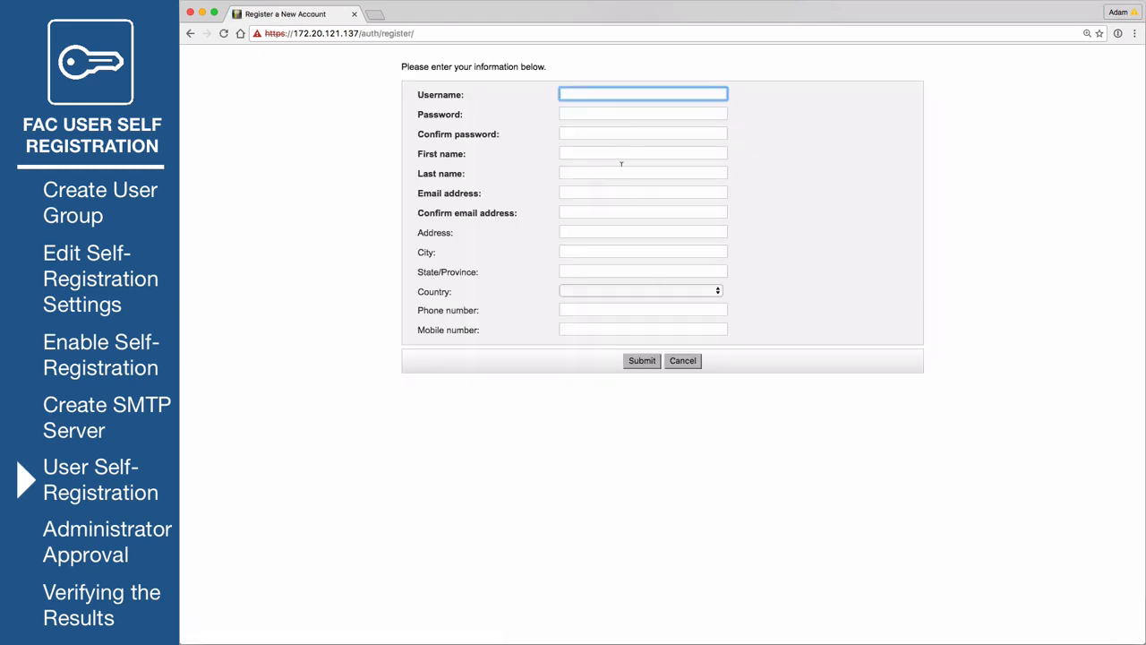
key(Tab)
key(Tab)
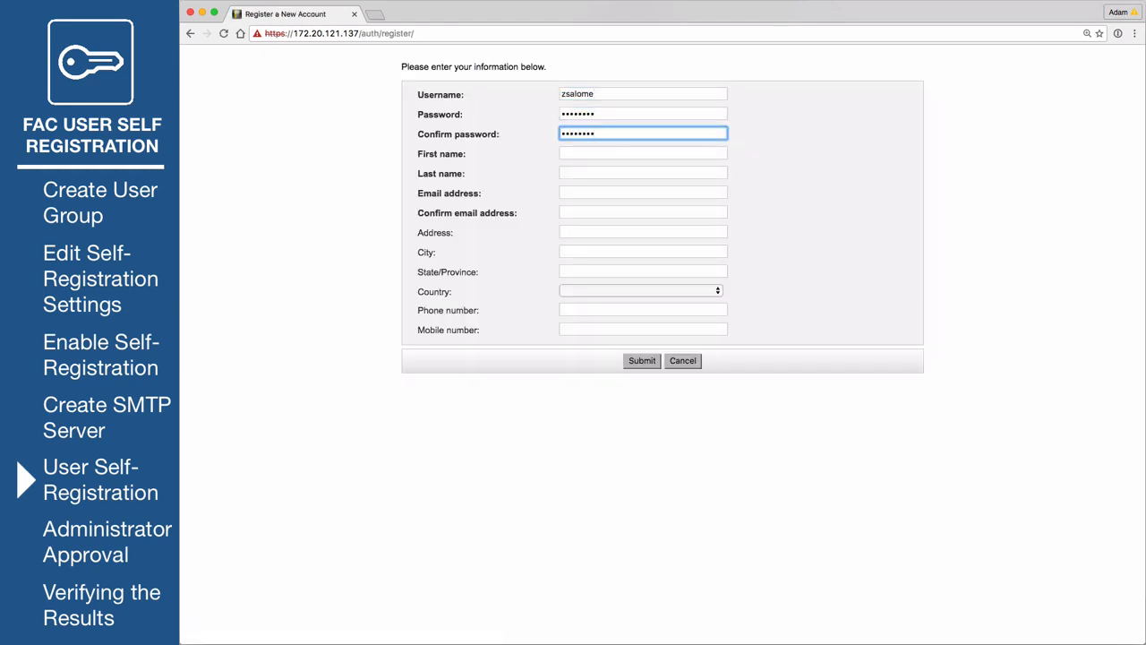
- Fill in the first name and Gmail address twice, then submit the registration
key(Tab)
text(zhora)
key(Tab)
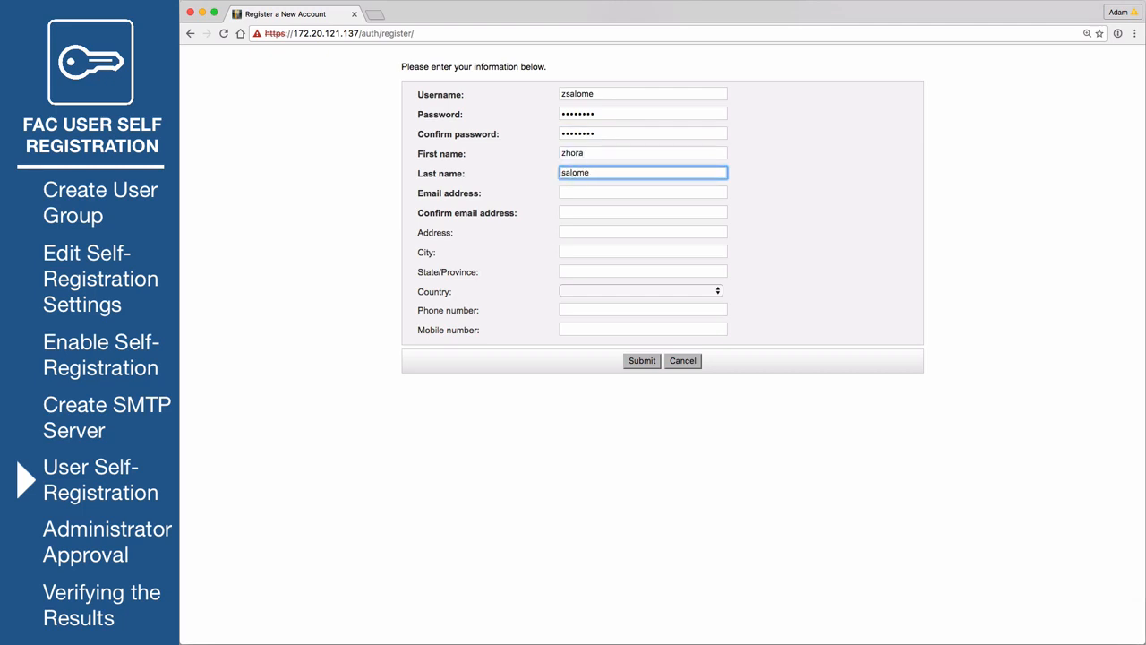
key(Tab)
text(**************@gmail.com)
key(Tab)
text(*******)
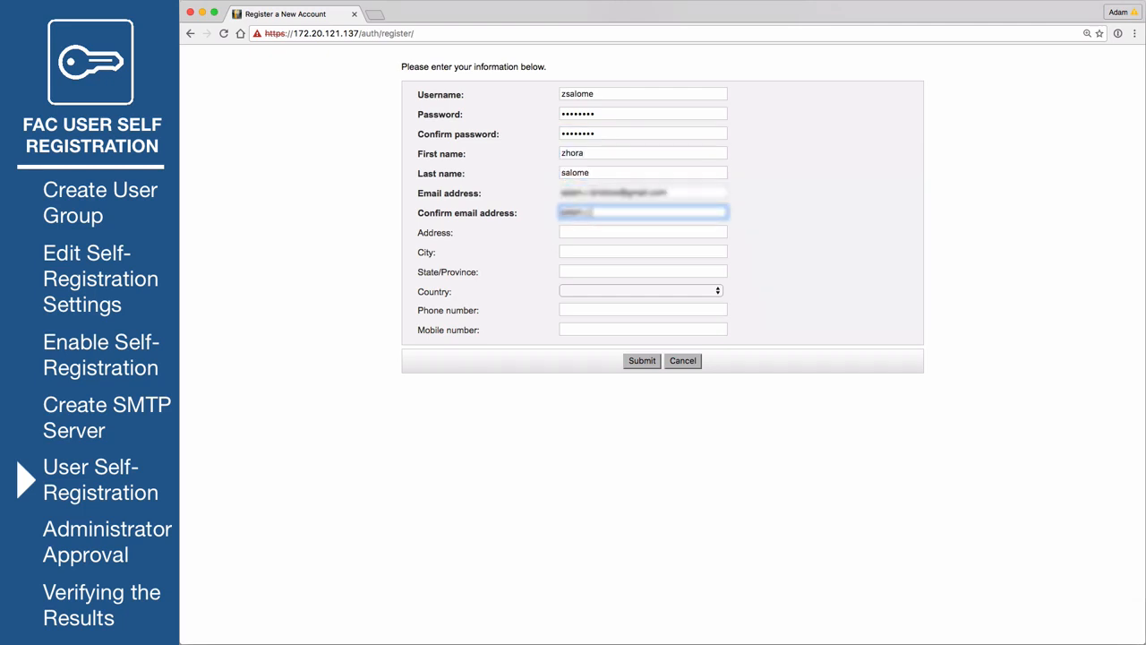
text(*******@gmail.com)
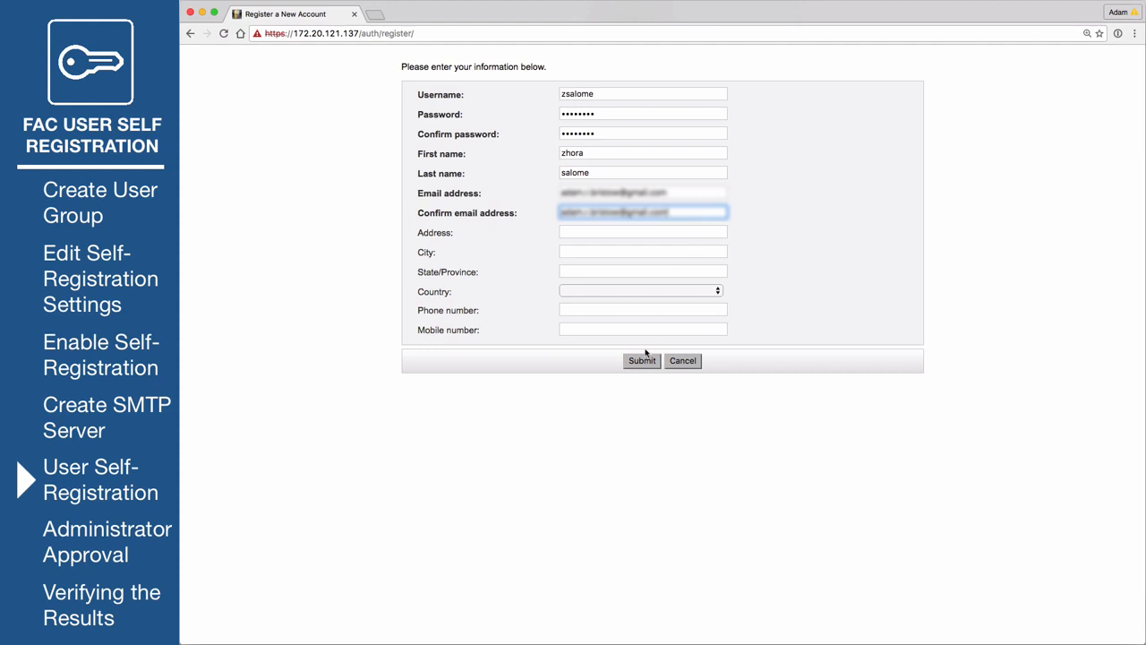
click(643, 360)
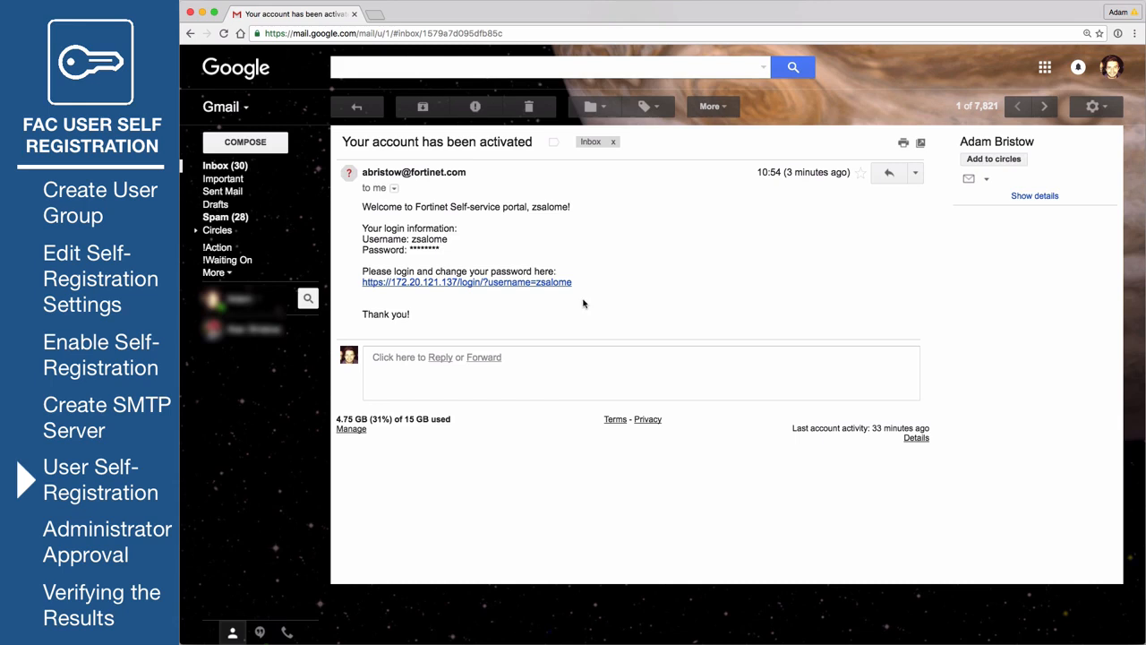
- Log in to the self-service portal as the new user and view its password change page
click(484, 283)
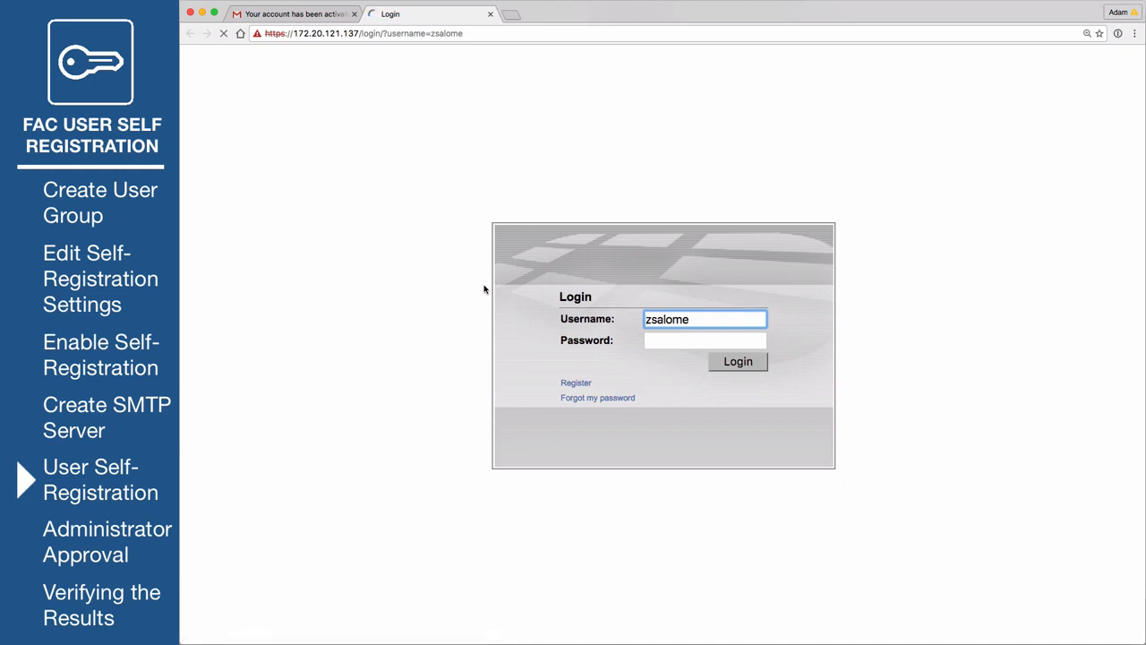
click(691, 340)
text(••••••••)
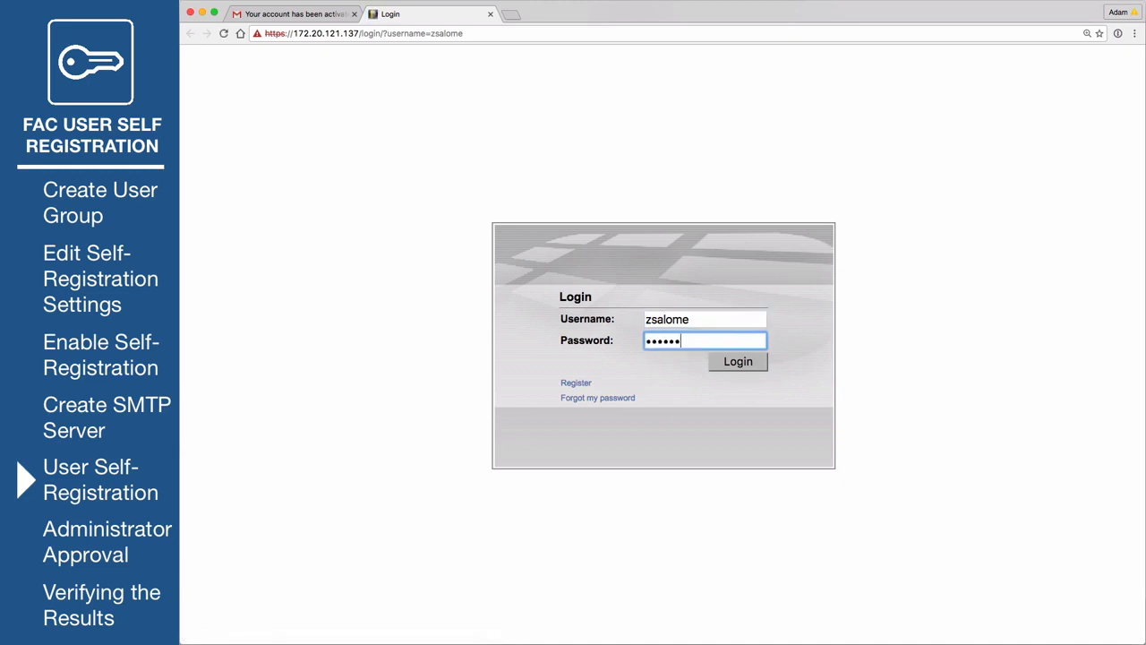
key(Return)
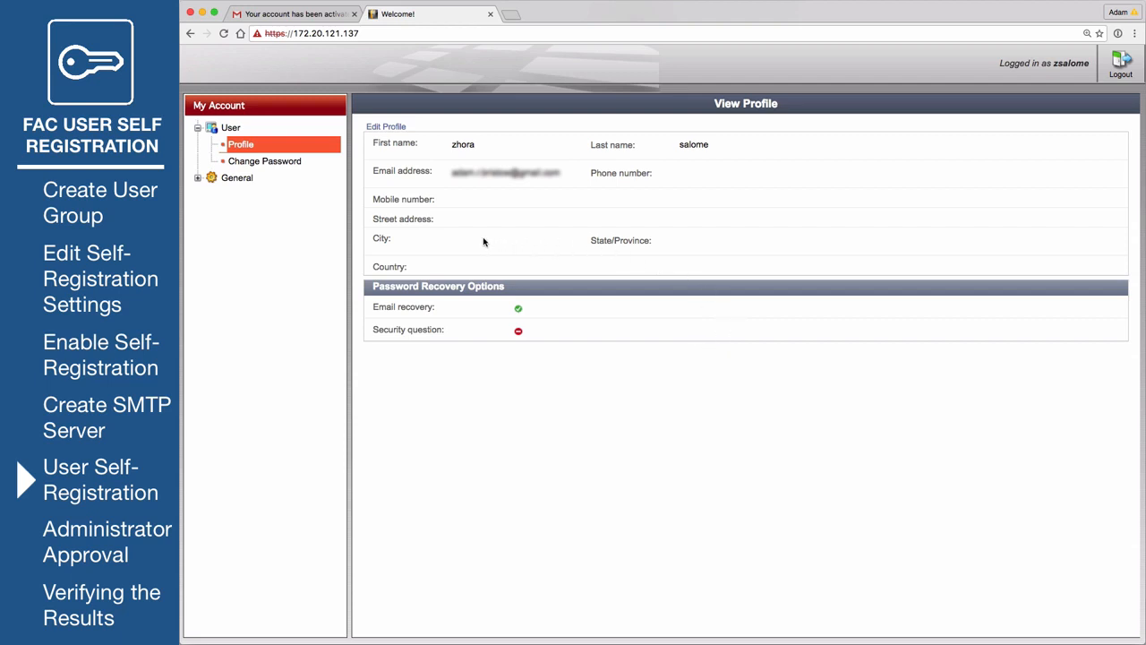
click(285, 169)
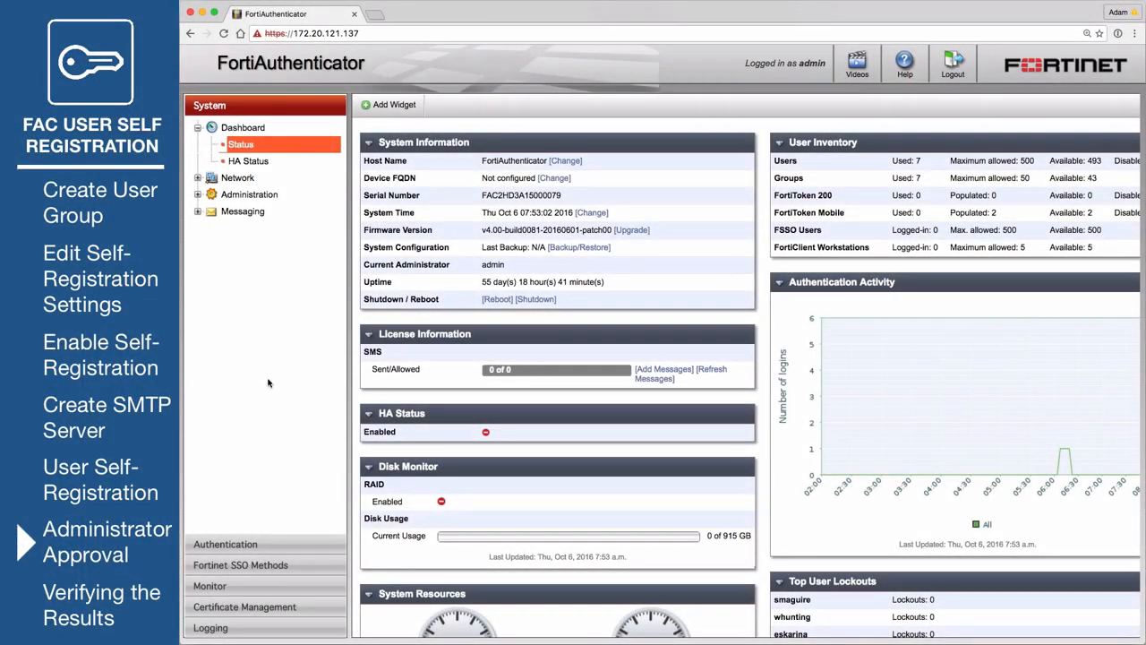
- Open the 'Approval Required' email in Outlook Web App and follow its user approval link
click(273, 543)
click(258, 235)
click(269, 250)
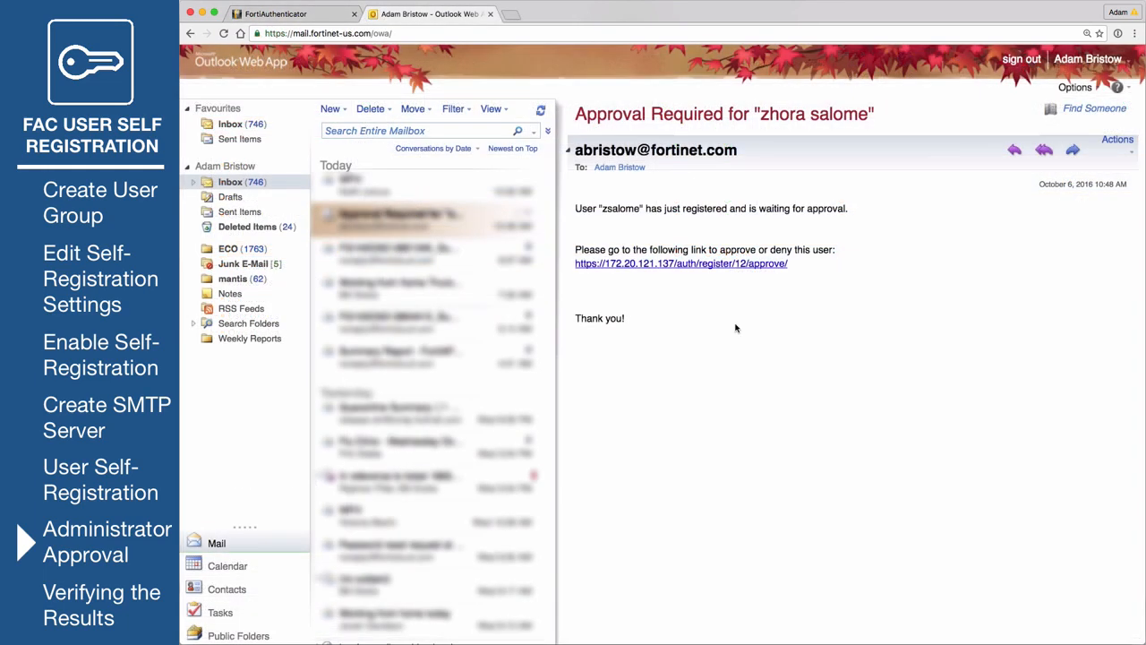
click(707, 263)
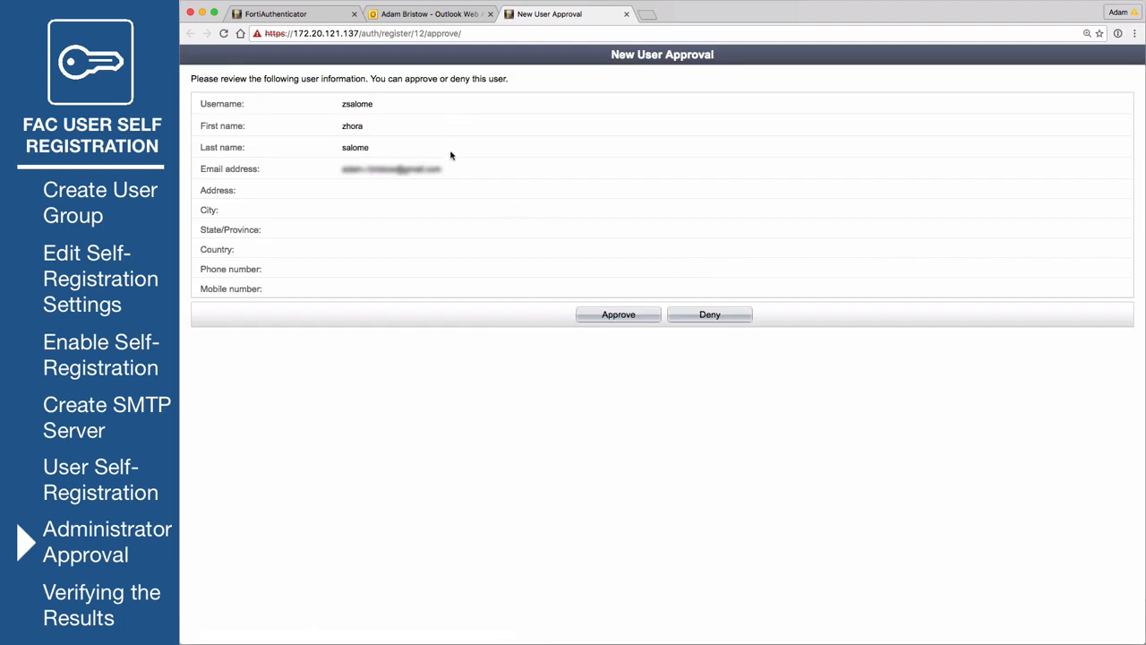
- Approve the pending registrant on the New User Approval page
click(645, 315)
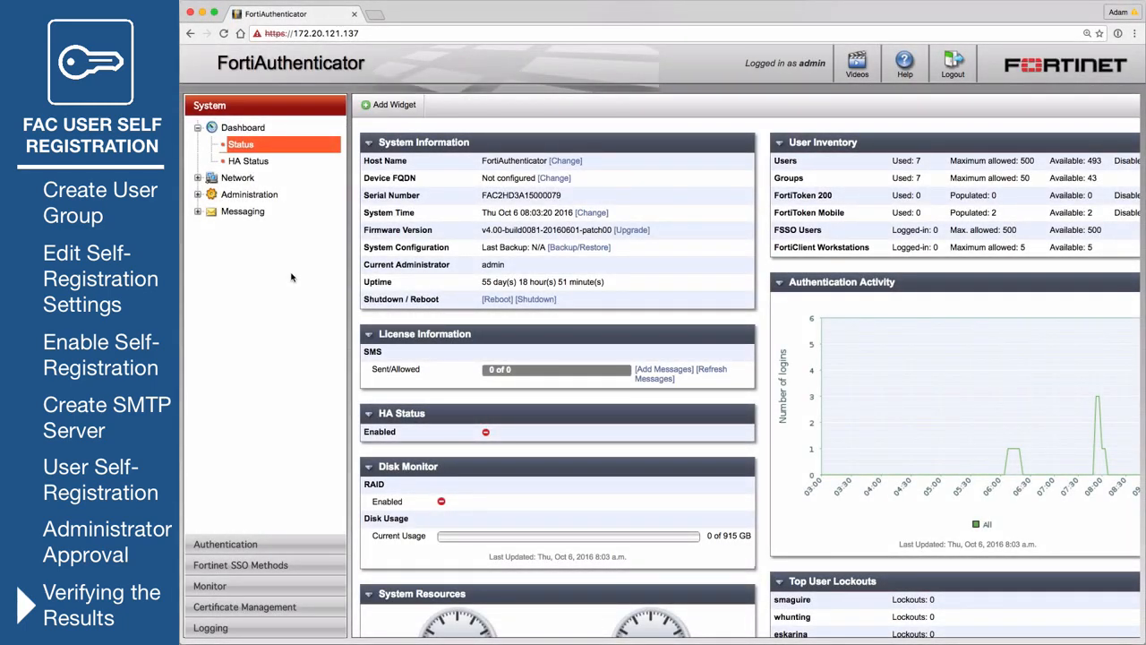
- Check the new user under Authentication > User Management > Local Users
click(265, 545)
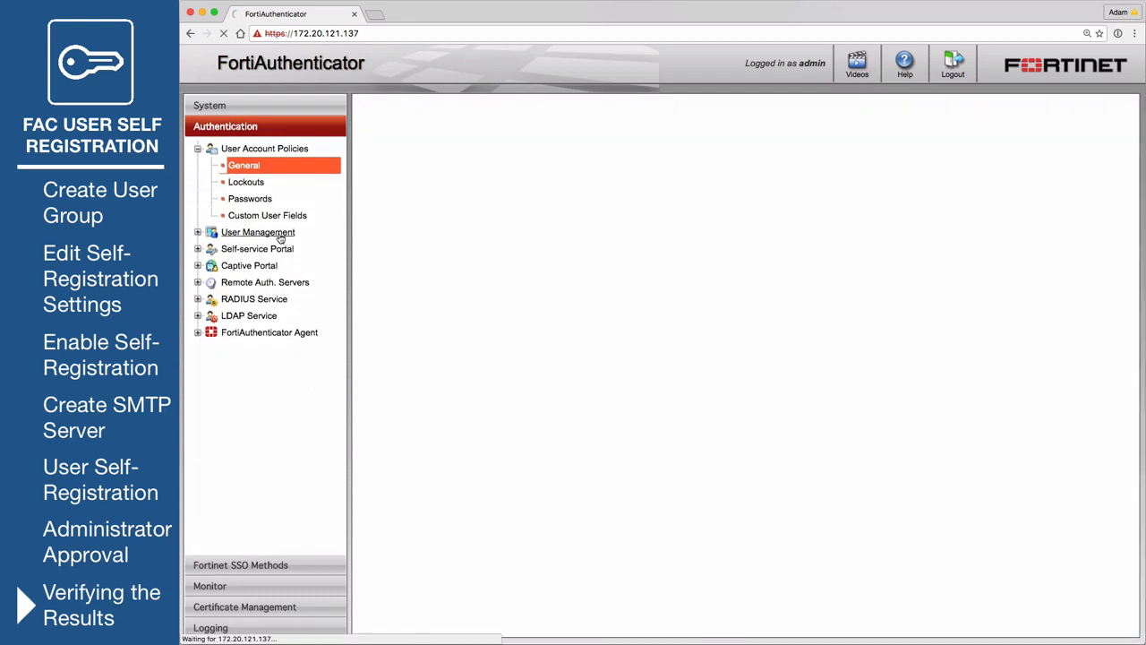
click(274, 234)
click(266, 252)
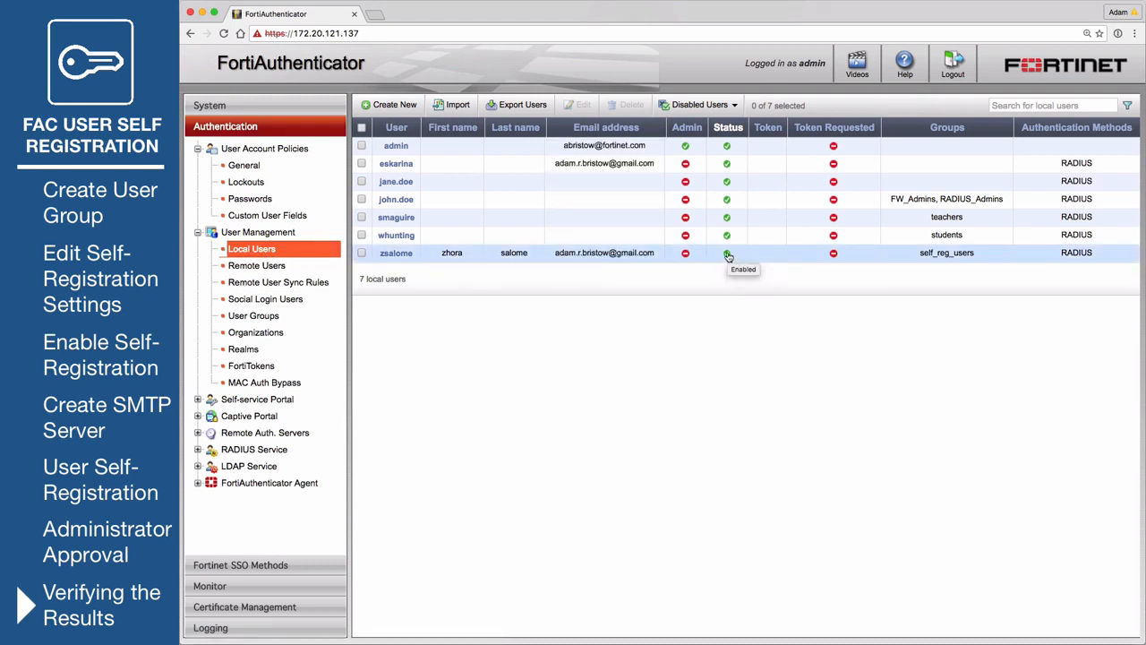
- Open Logging > Log Access > Logs and view portal login record 881
click(227, 630)
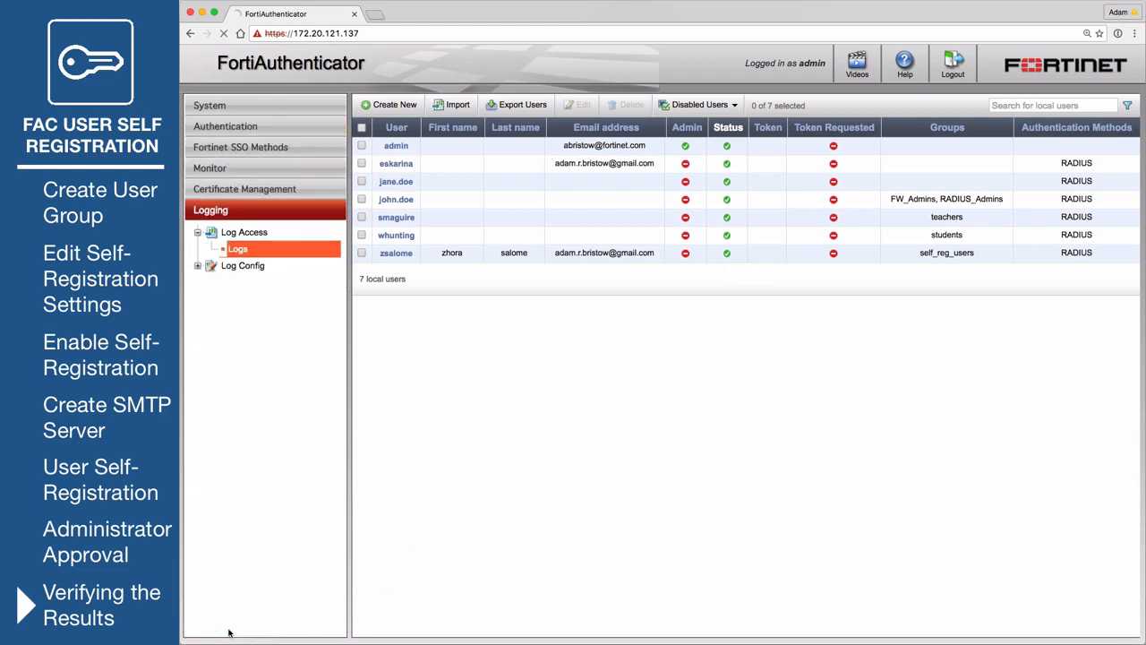
click(247, 254)
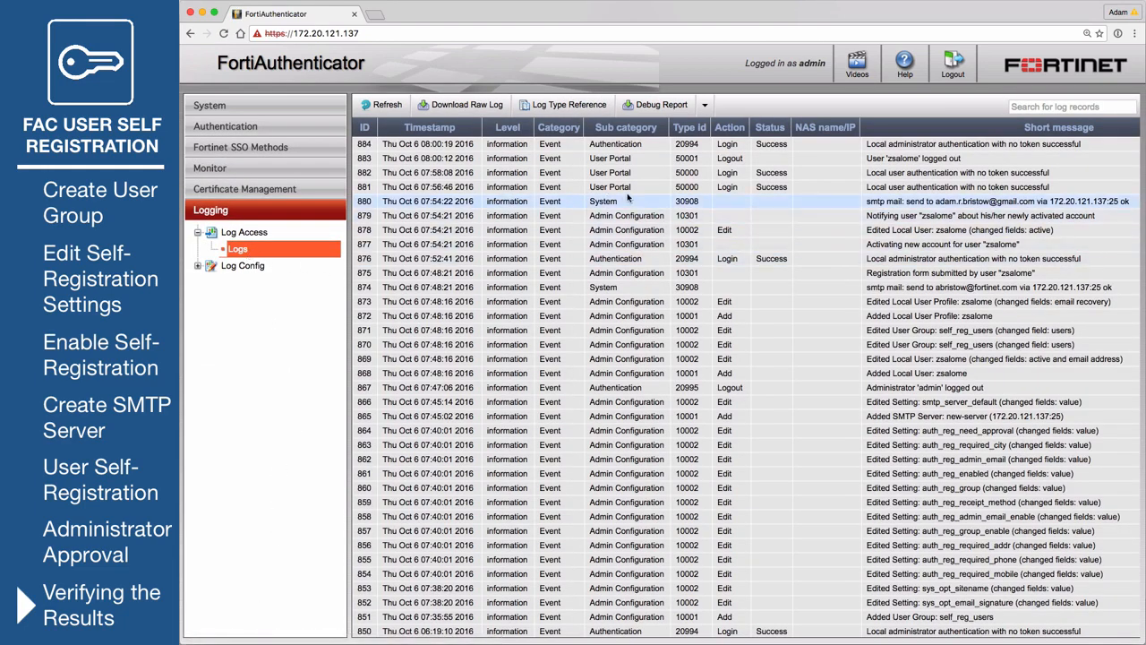
click(644, 186)
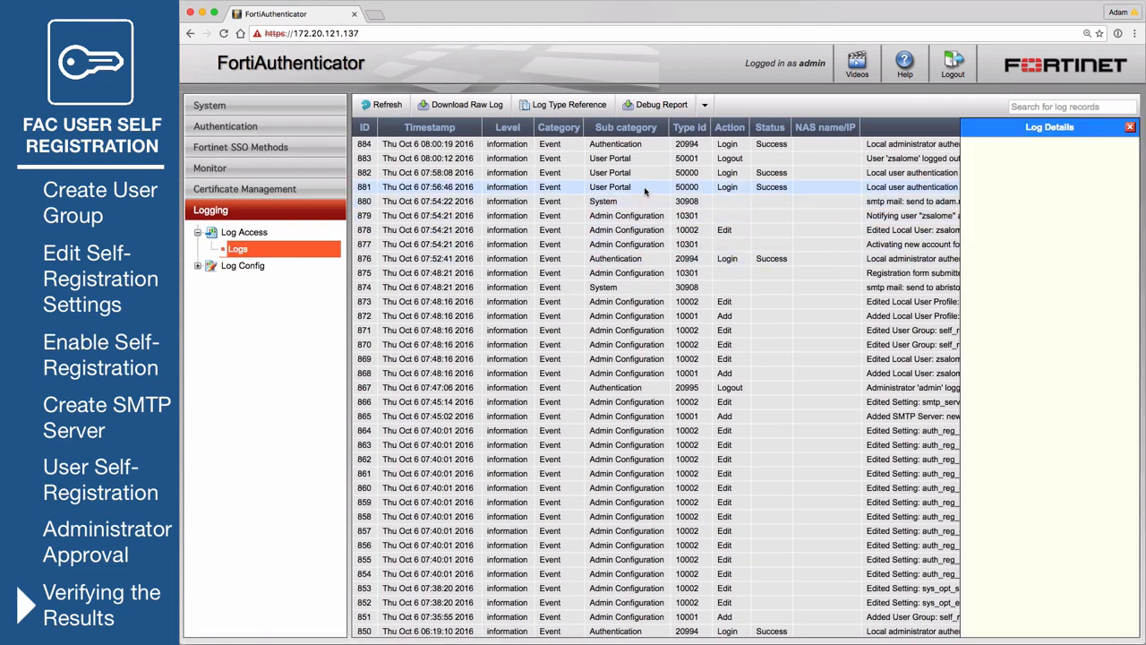